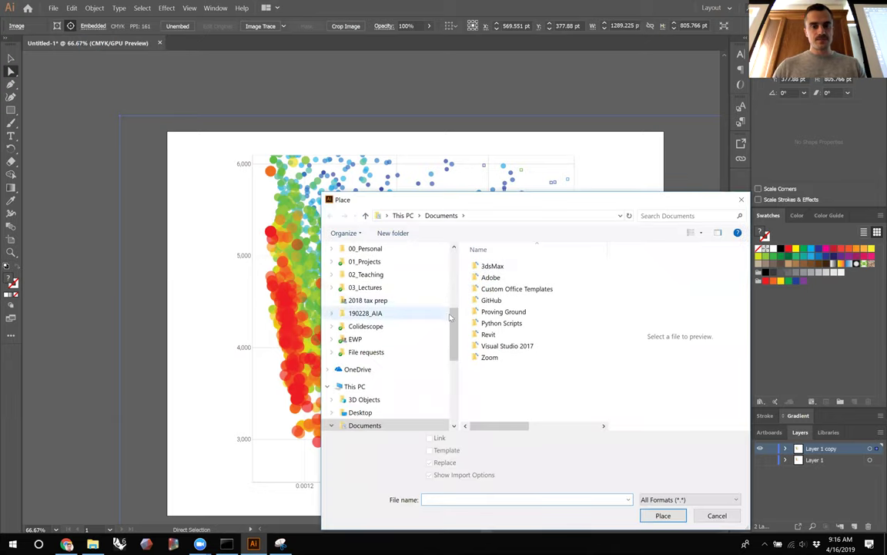
# Step: Place the linked Capture_01.PNG from the Desktop in place of the chart image
pyautogui.scroll(5, 401, 293)
pyautogui.click(375, 273)
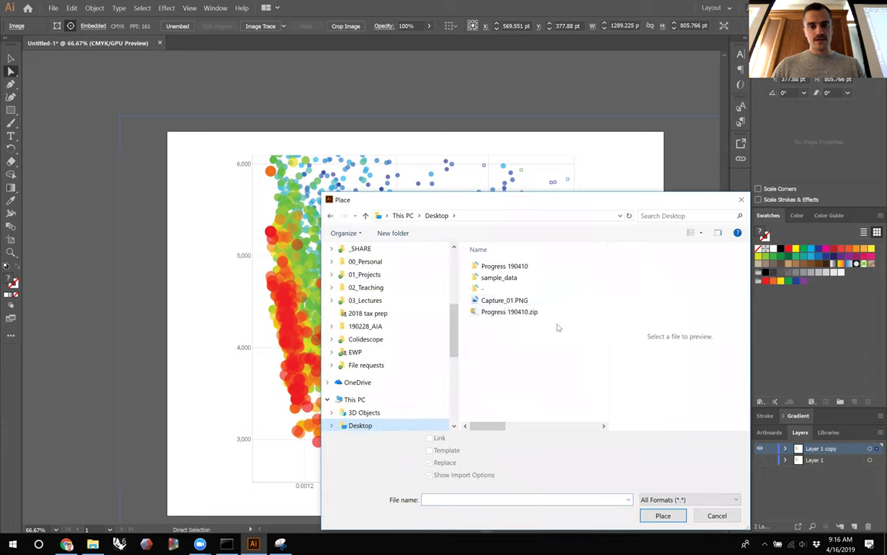
pyautogui.click(505, 300)
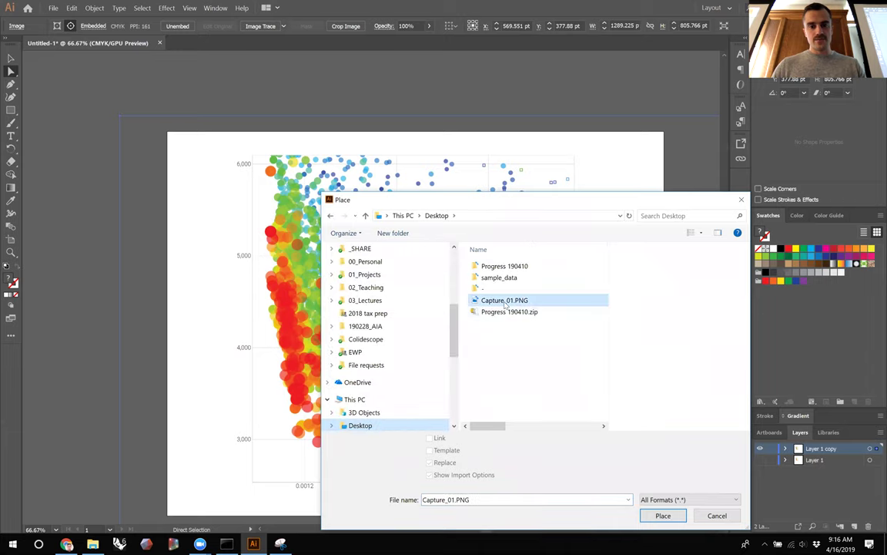
pyautogui.click(672, 515)
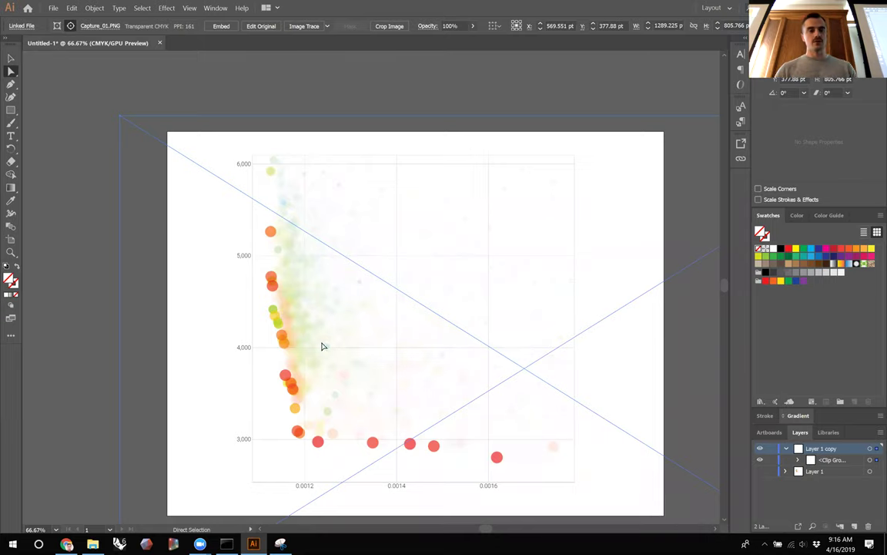
pyautogui.click(79, 308)
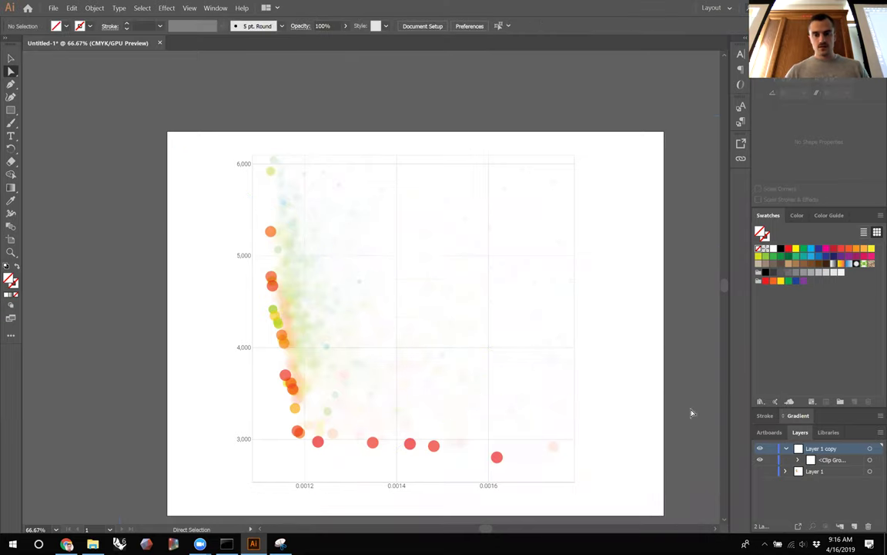
# Step: Hide and show Layer 1 copy to compare the charts, then reselect the placed image
pyautogui.click(786, 448)
pyautogui.click(761, 448)
pyautogui.click(760, 449)
pyautogui.click(760, 448)
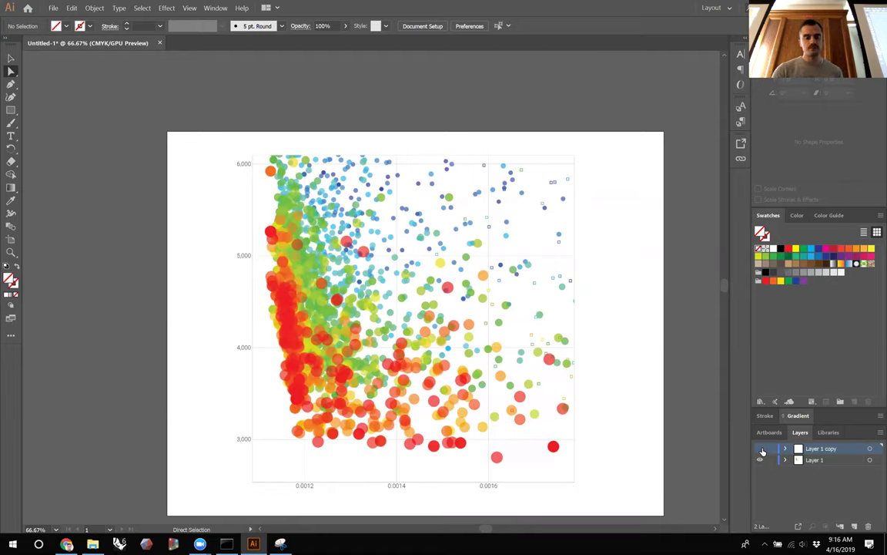
pyautogui.click(760, 448)
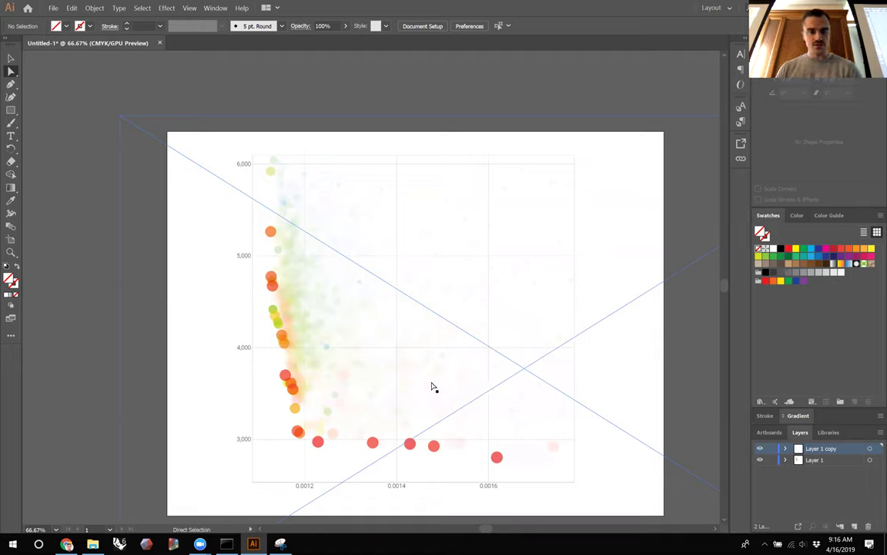
pyautogui.click(381, 386)
pyautogui.click(501, 83)
pyautogui.click(501, 245)
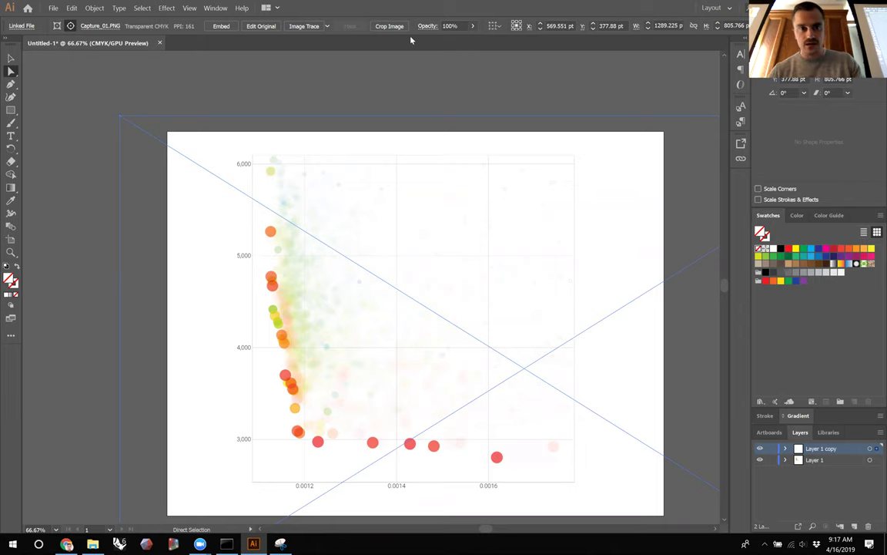
# Step: Open the Transparency panel and fade the captured image to about 44% opacity
pyautogui.click(216, 8)
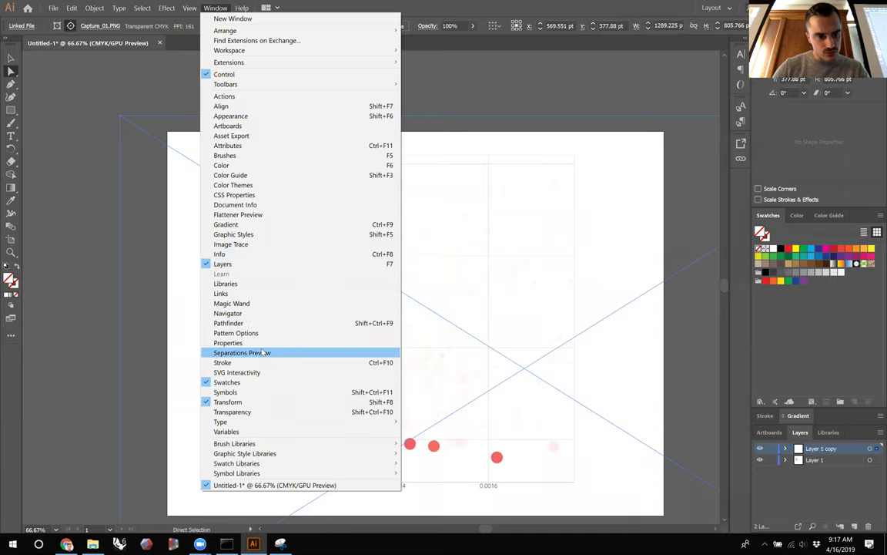
pyautogui.click(231, 411)
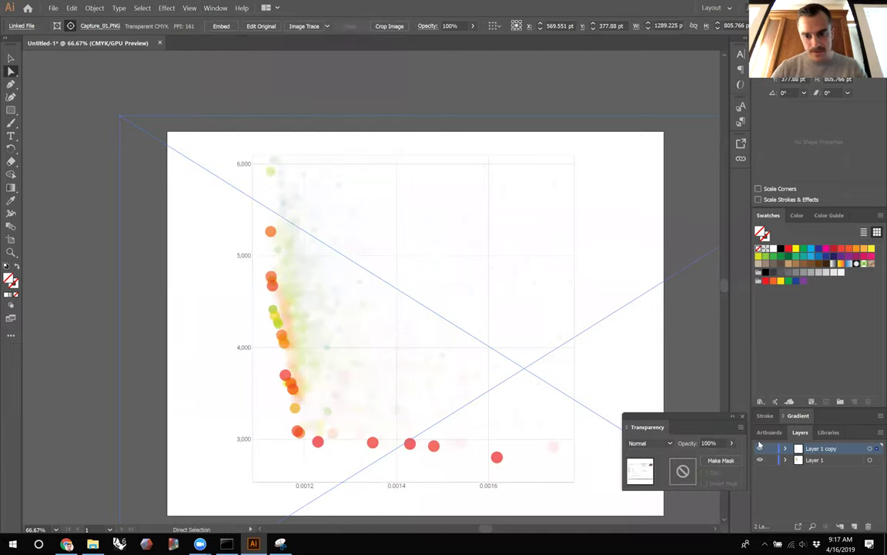
pyautogui.click(731, 442)
pyautogui.moveTo(728, 453)
pyautogui.mouseDown()
pyautogui.moveTo(707, 460)
pyautogui.moveTo(718, 459)
pyautogui.mouseUp()
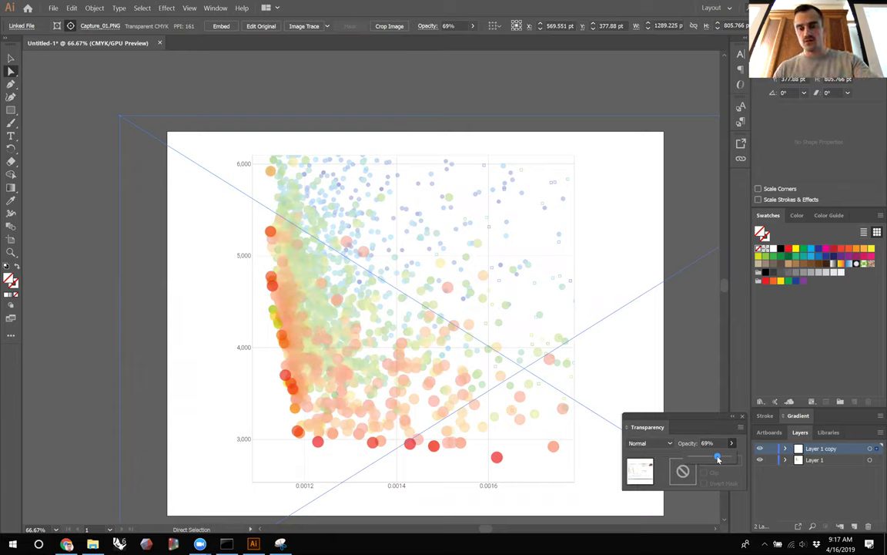
# Step: Try Multiply, Screen and Saturation blend modes, then return to Normal
pyautogui.click(651, 443)
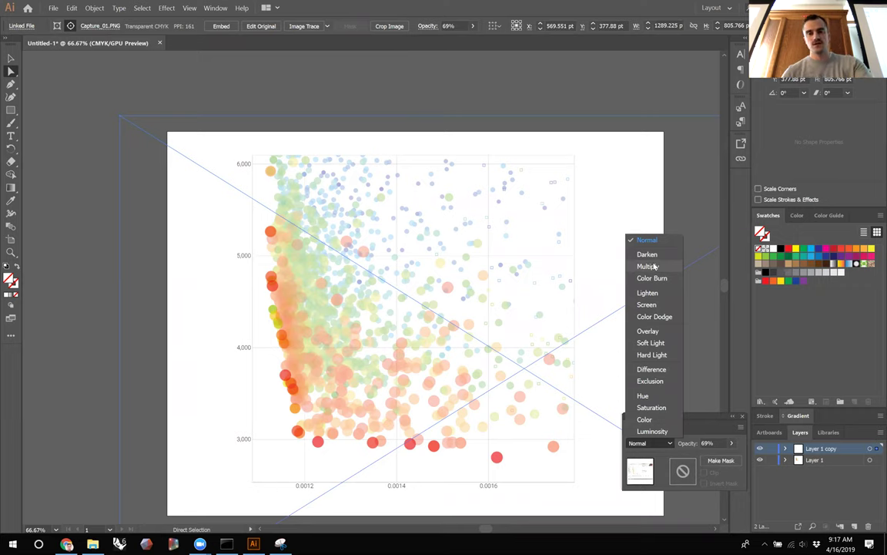
pyautogui.click(651, 267)
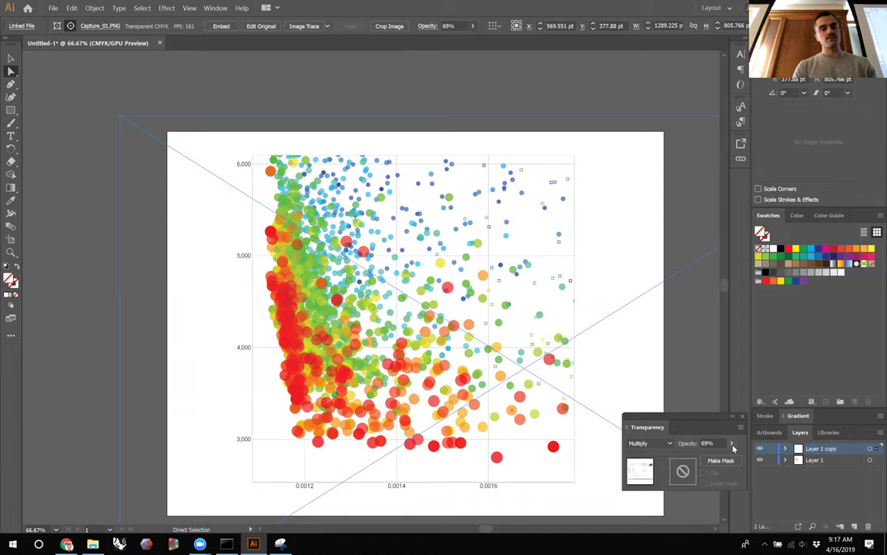
pyautogui.click(651, 443)
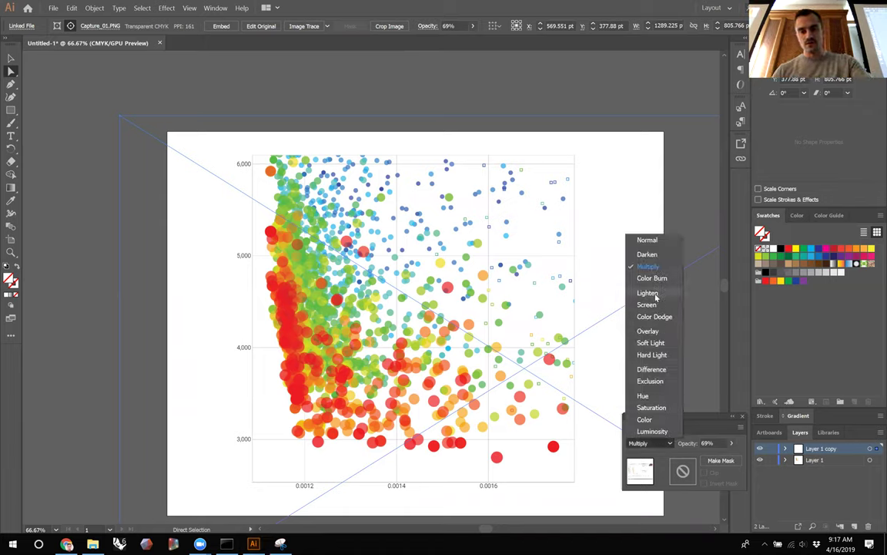
pyautogui.click(651, 308)
pyautogui.click(649, 443)
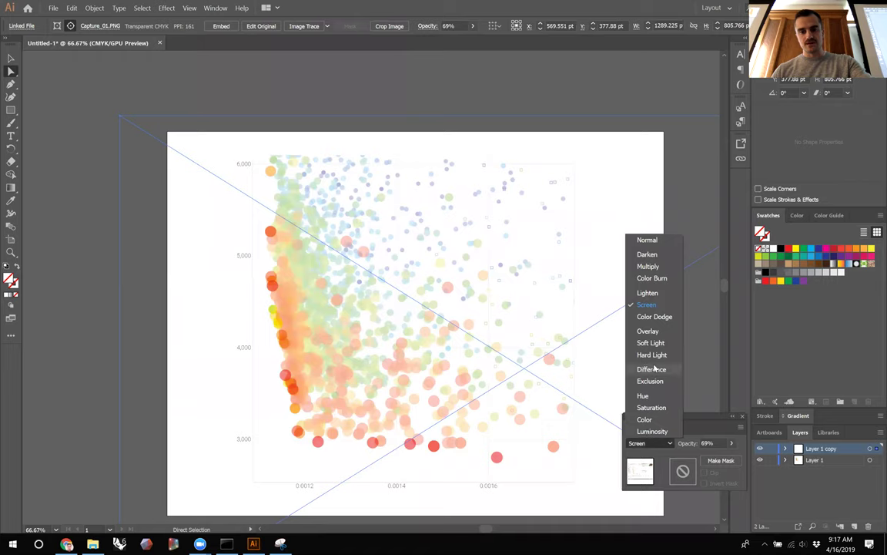
pyautogui.click(652, 407)
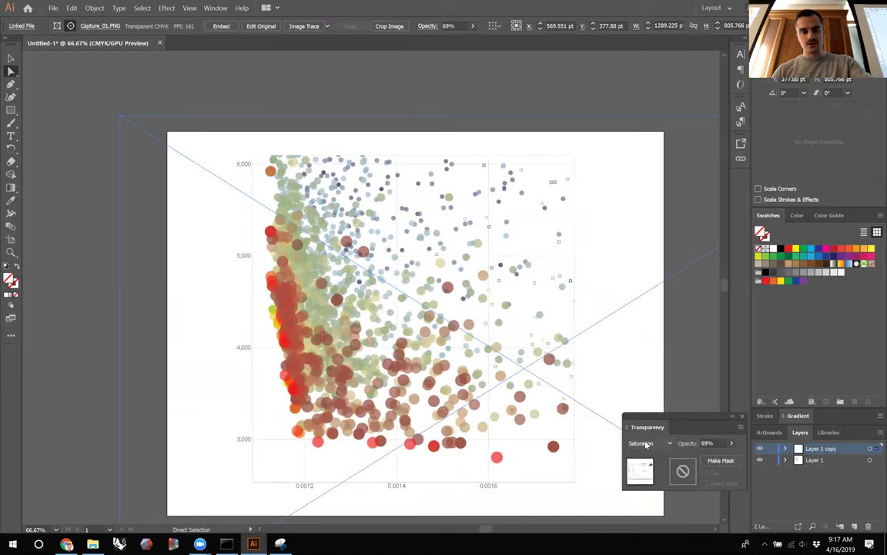
pyautogui.click(648, 444)
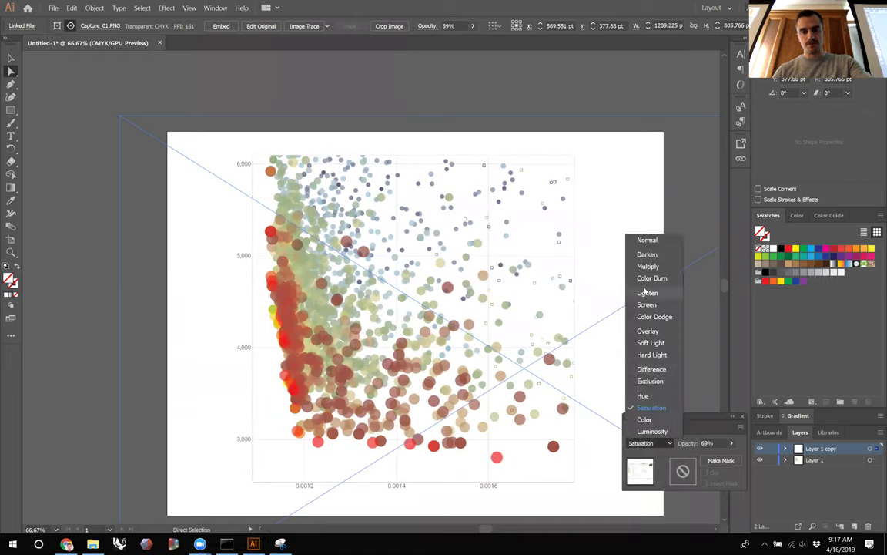
pyautogui.click(644, 240)
# Step: Raise the captured image's opacity to 81%
pyautogui.click(731, 444)
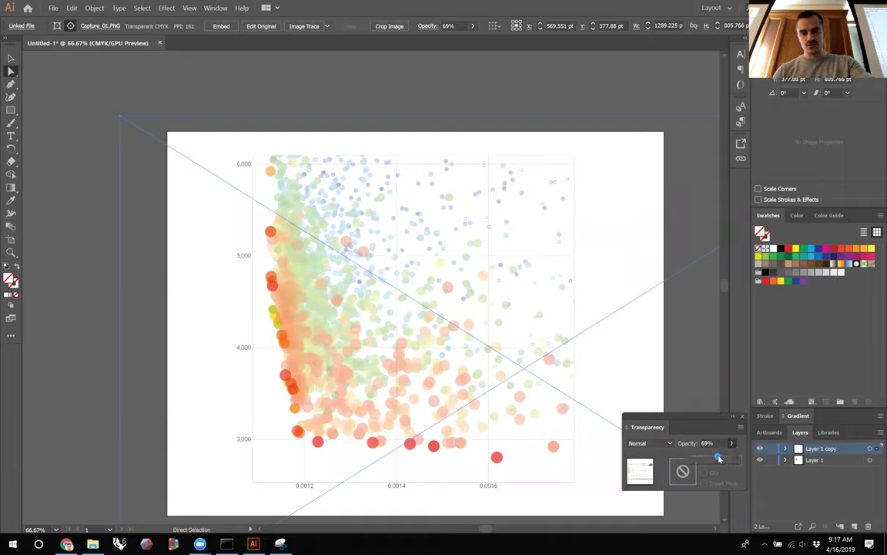
pyautogui.moveTo(722, 460); pyautogui.dragTo(724, 461)
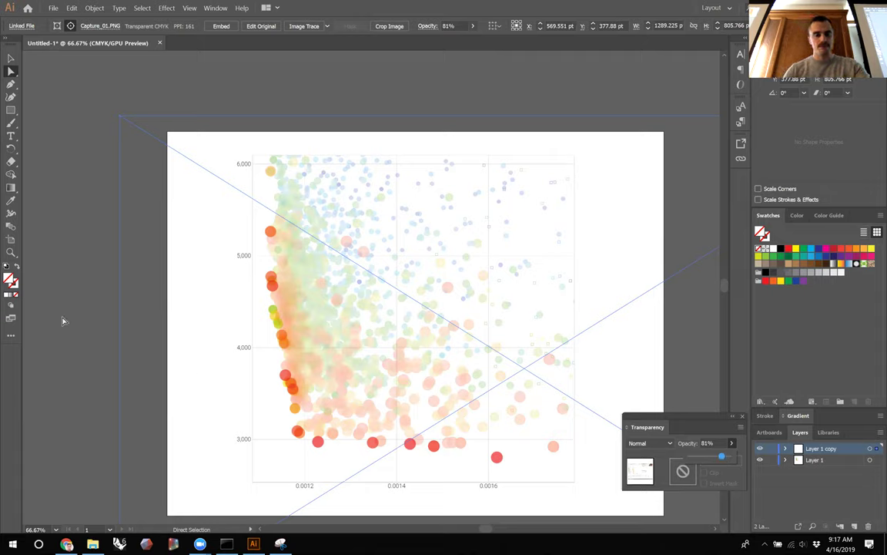
pyautogui.click(66, 145)
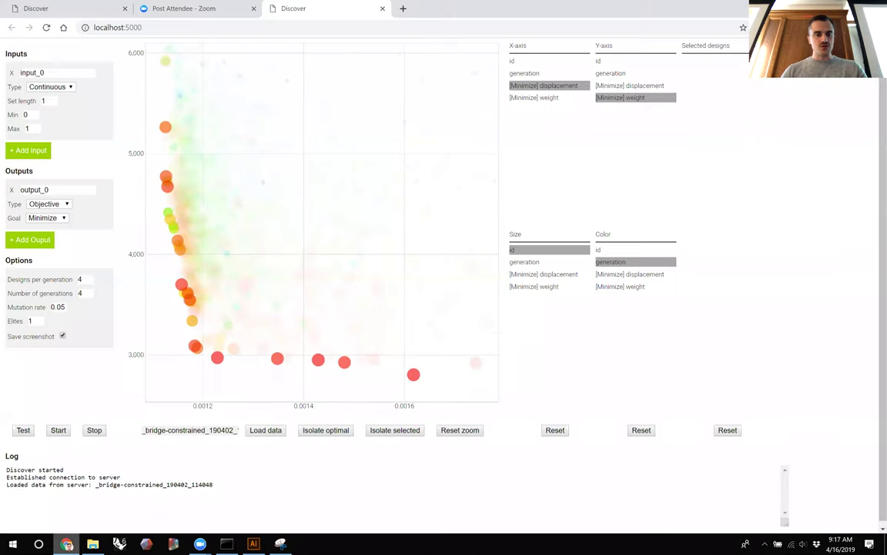
# Step: Bring Discover forward and select design #2533 on the scatter plot
pyautogui.click(66, 544)
pyautogui.moveTo(414, 378)
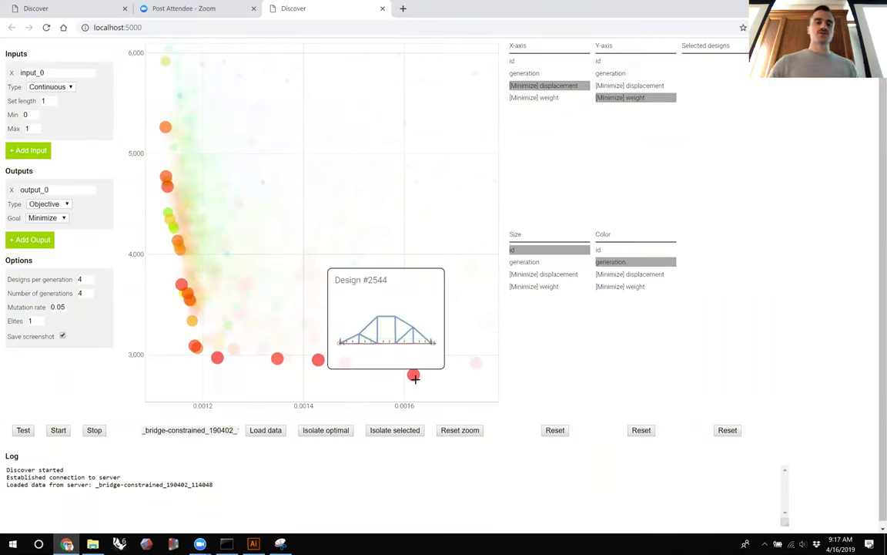
pyautogui.moveTo(341, 367)
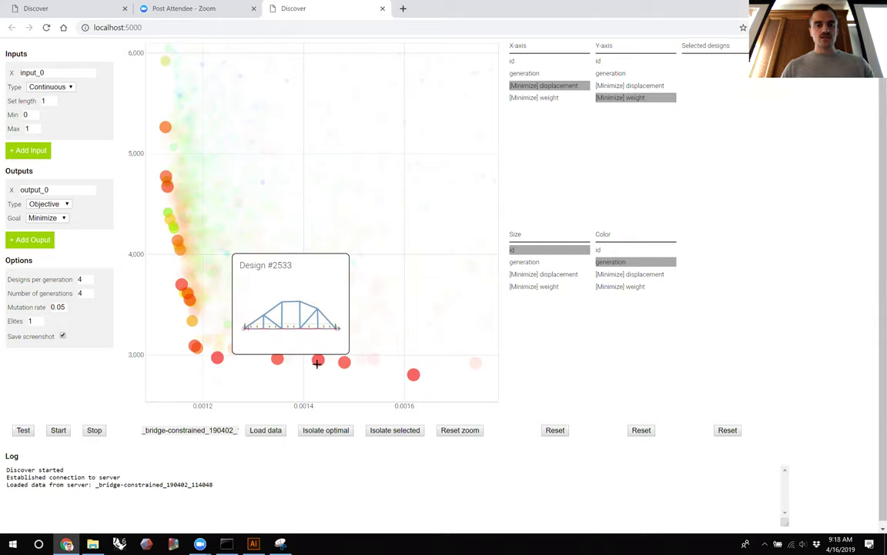
pyautogui.click(317, 361)
pyautogui.moveTo(318, 360)
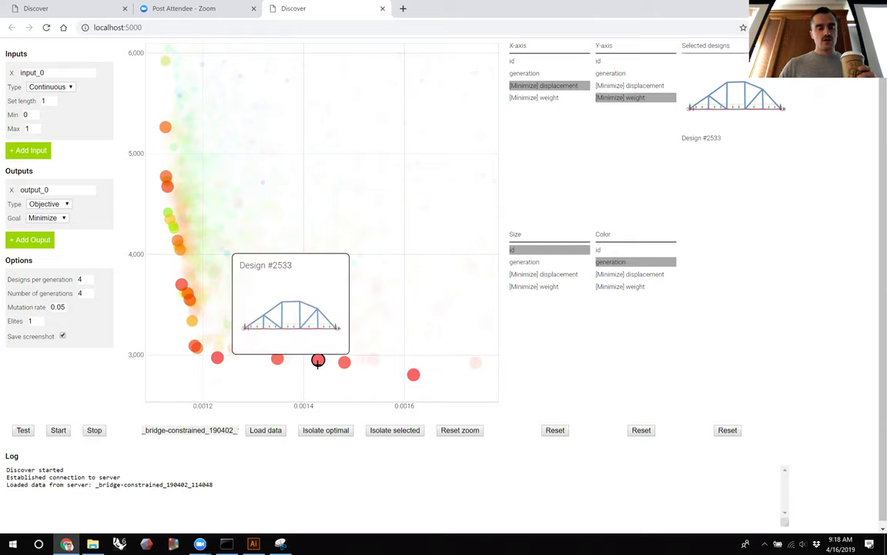
# Step: Add designs #2500, #2505 and #2463 to the selection and launch Snipping Tool
pyautogui.rightClick(161, 128)
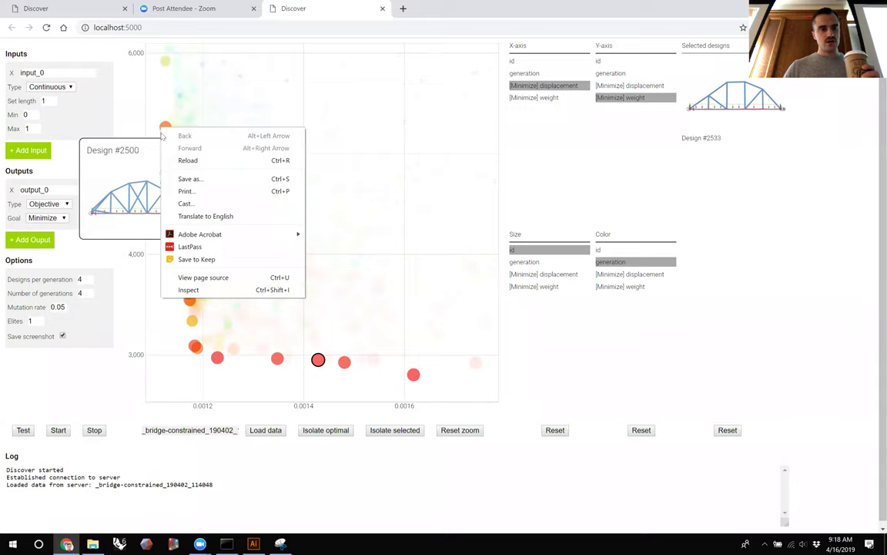
pyautogui.click(151, 112)
pyautogui.click(151, 115)
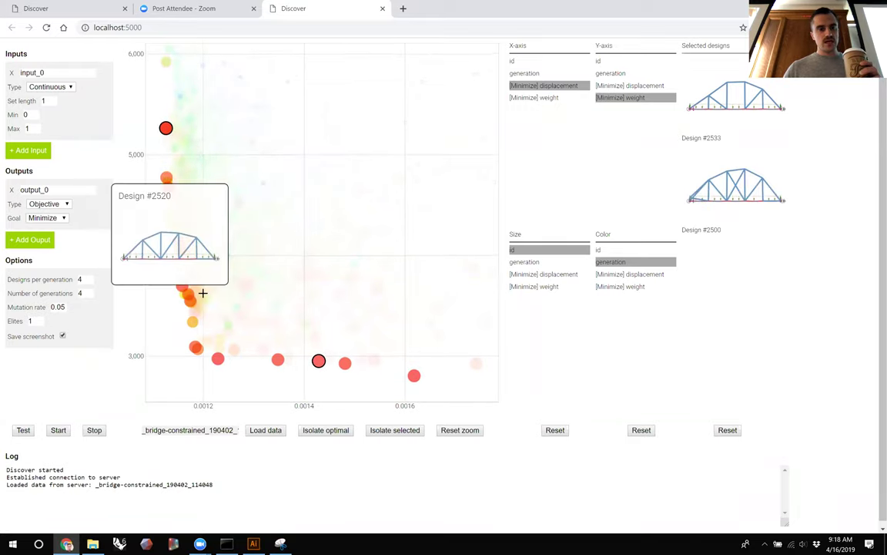
pyautogui.click(218, 361)
pyautogui.click(182, 285)
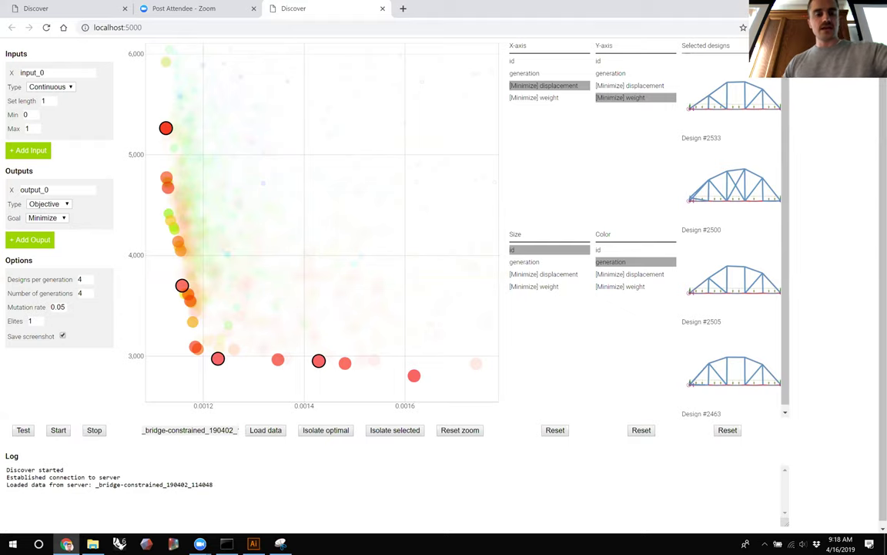
pyautogui.click(280, 544)
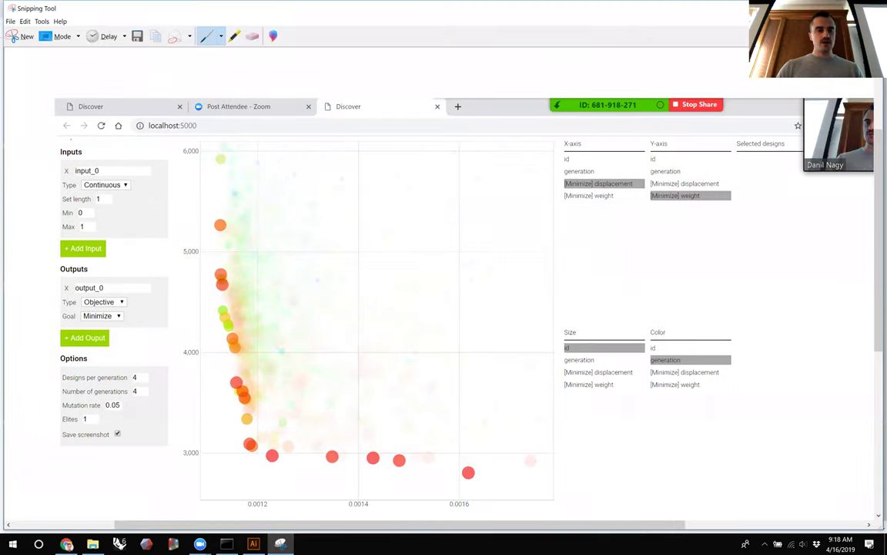
# Step: Take a new full-screen snip of the Discover page
pyautogui.hotkey('alt', 'Tab')
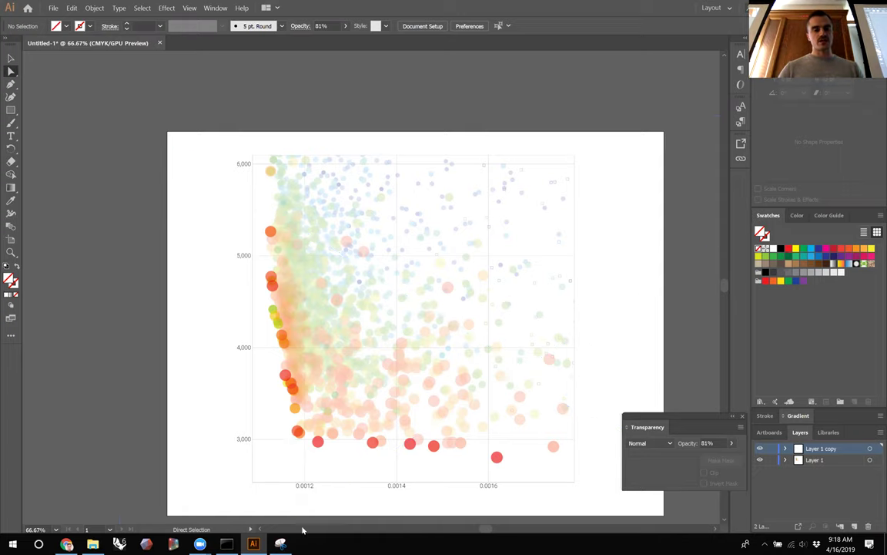
pyautogui.moveTo(280, 543)
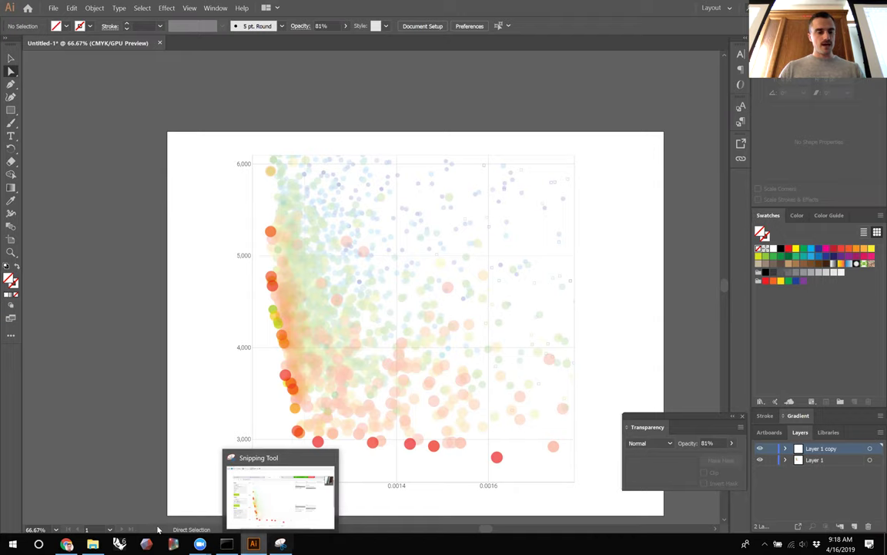
pyautogui.click(66, 544)
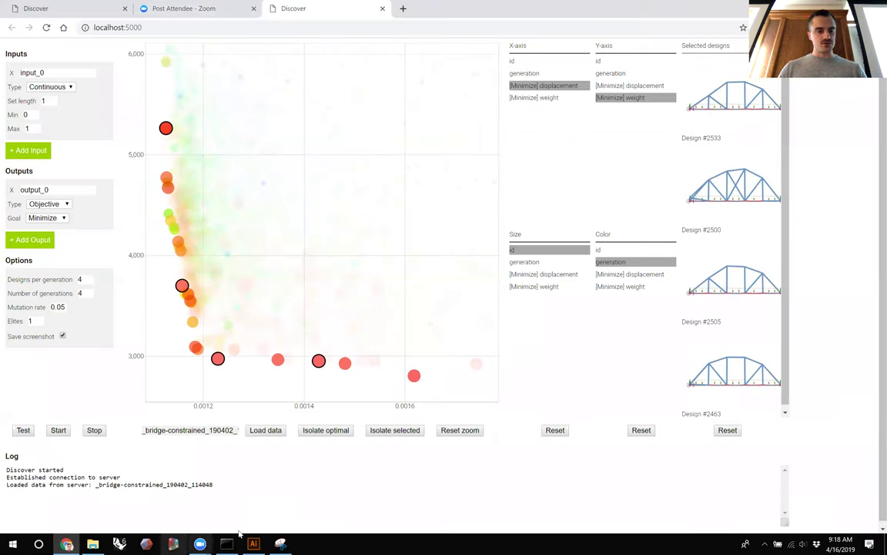
pyautogui.click(280, 544)
pyautogui.click(20, 40)
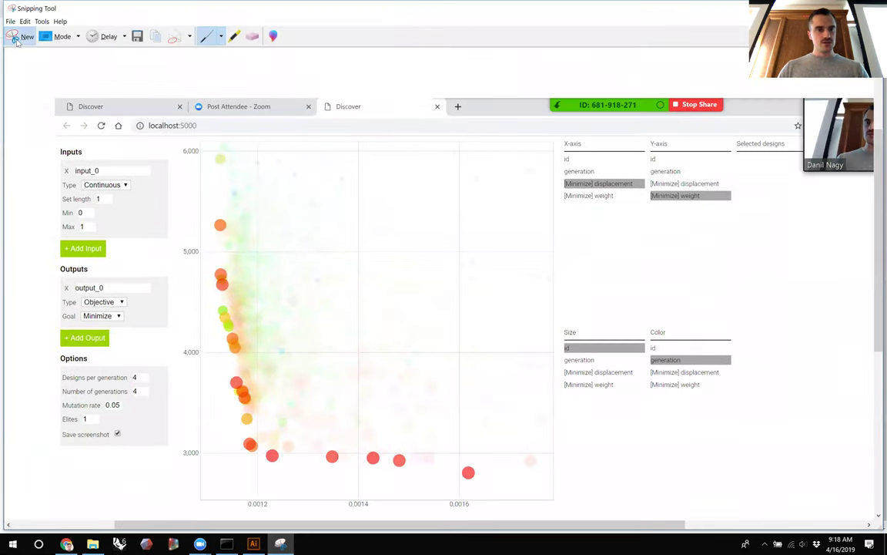
pyautogui.click(682, 199)
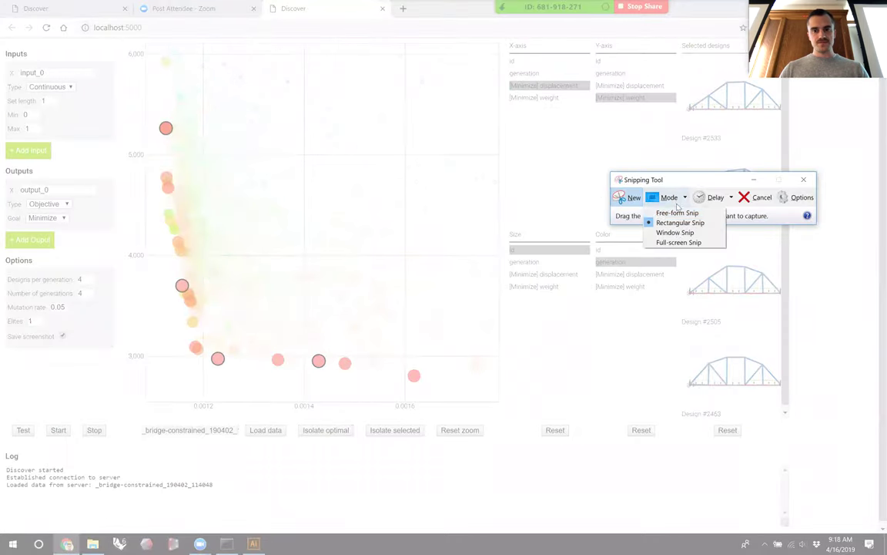
pyautogui.click(678, 242)
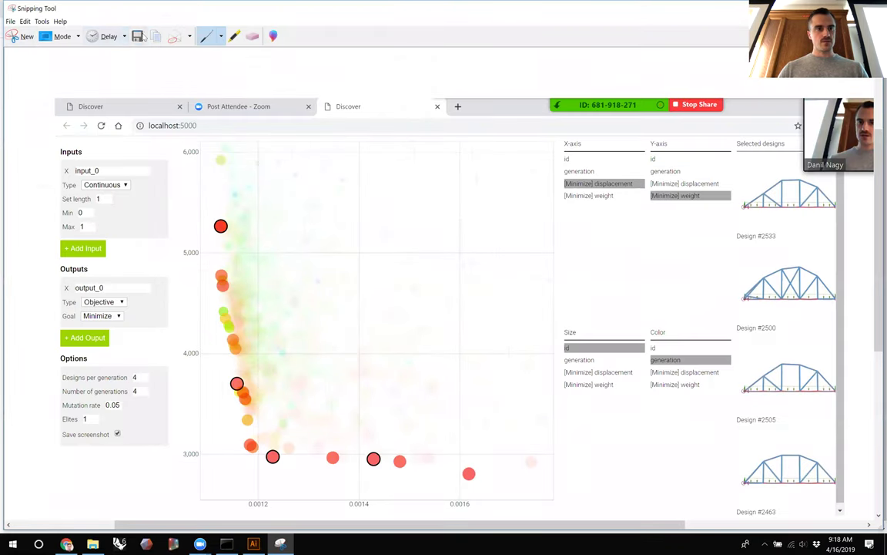
# Step: Save the snip to the Desktop as Capture_02.PNG and return to Illustrator
pyautogui.hotkey('ctrl', 's')
pyautogui.click(195, 135)
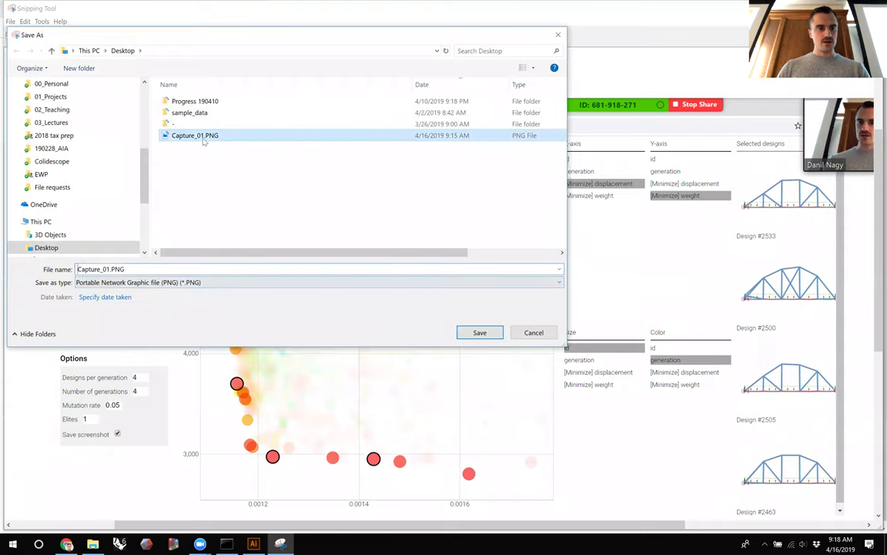
pyautogui.click(109, 268)
pyautogui.click(109, 269)
pyautogui.press('Delete')
pyautogui.write('2')
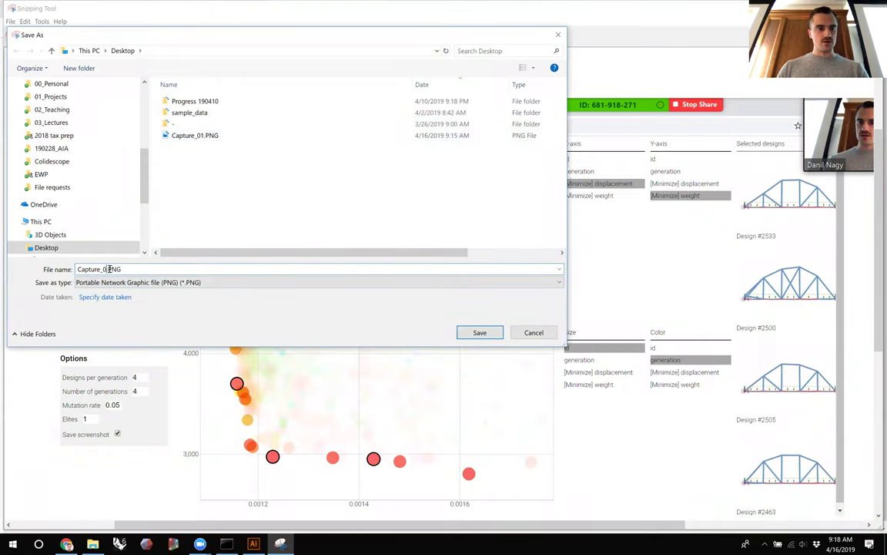
pyautogui.press('Return')
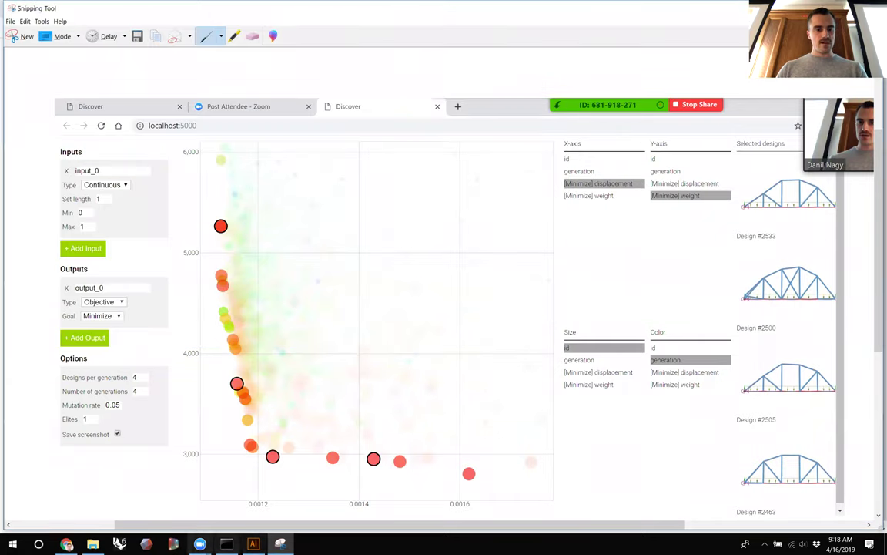
pyautogui.hotkey('alt', 'Tab')
pyautogui.hotkey('ctrl', ';')
# Step: Select the placed screenshot image inside the scatter-plot clip group
pyautogui.press('v')
pyautogui.hotkey('ctrl', ';')
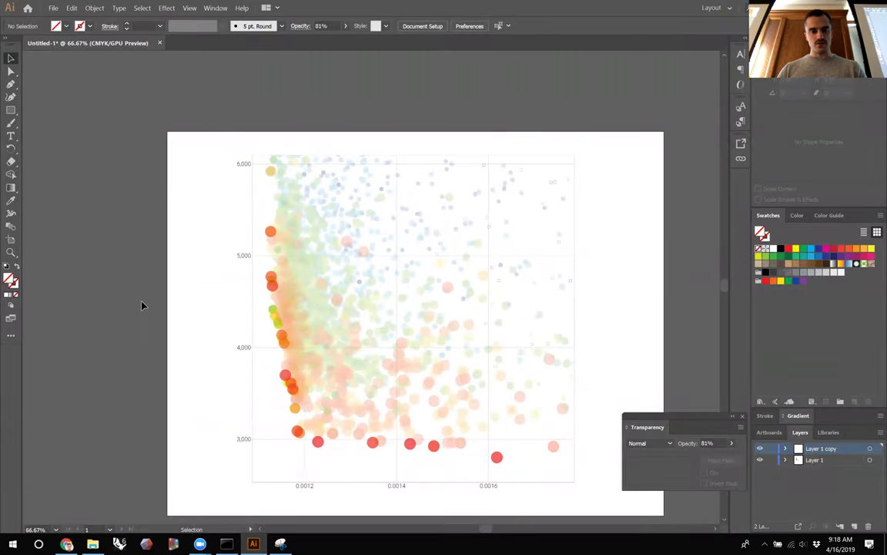
pyautogui.click(439, 358)
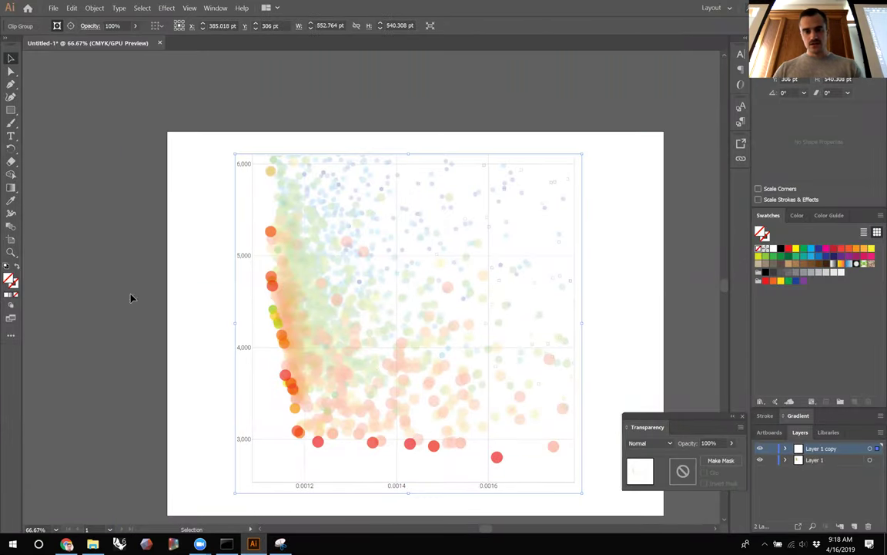
pyautogui.click(73, 287)
pyautogui.press('a')
pyautogui.hotkey('ctrl', ';')
pyautogui.click(395, 345)
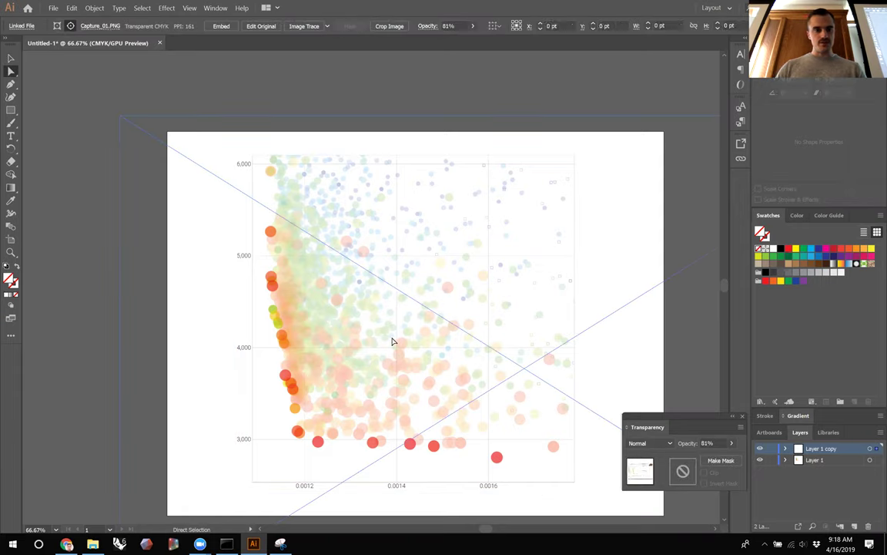
# Step: Relink the screenshot to Capture_02.PNG
pyautogui.click(98, 29)
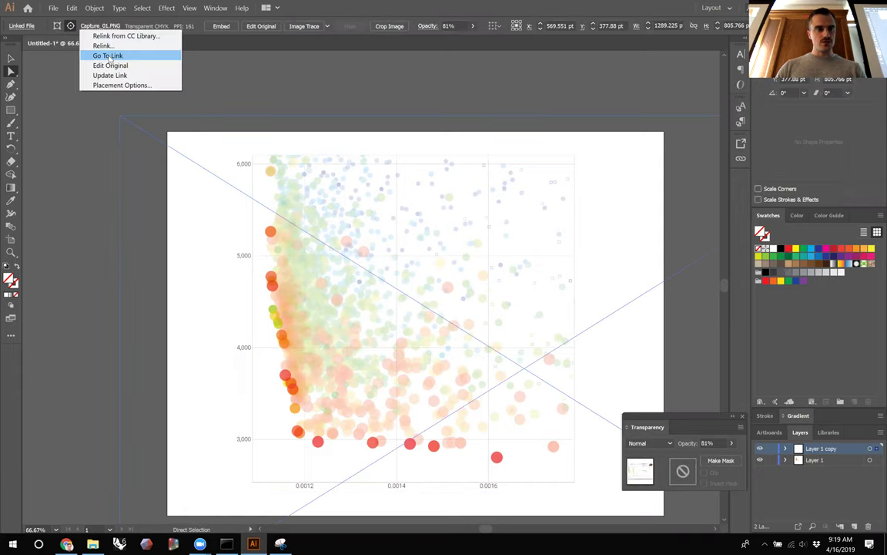
pyautogui.click(101, 41)
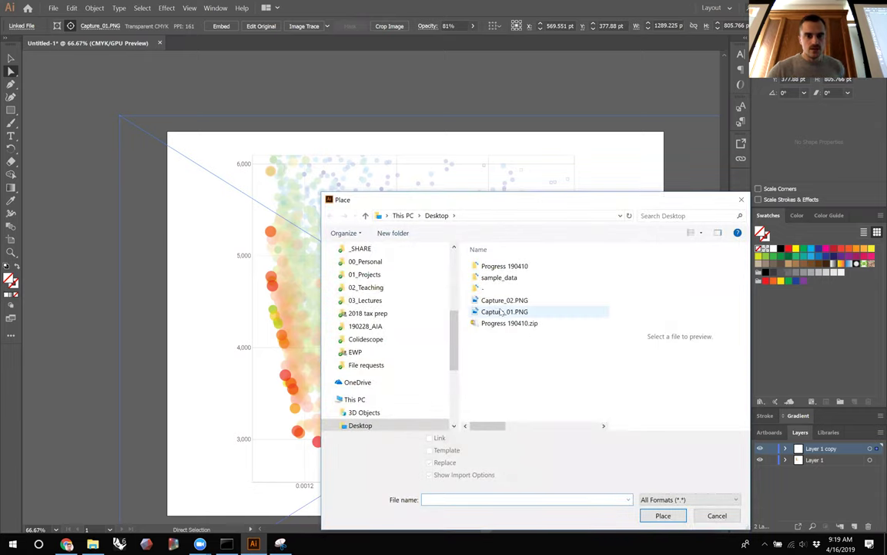
pyautogui.doubleClick(503, 301)
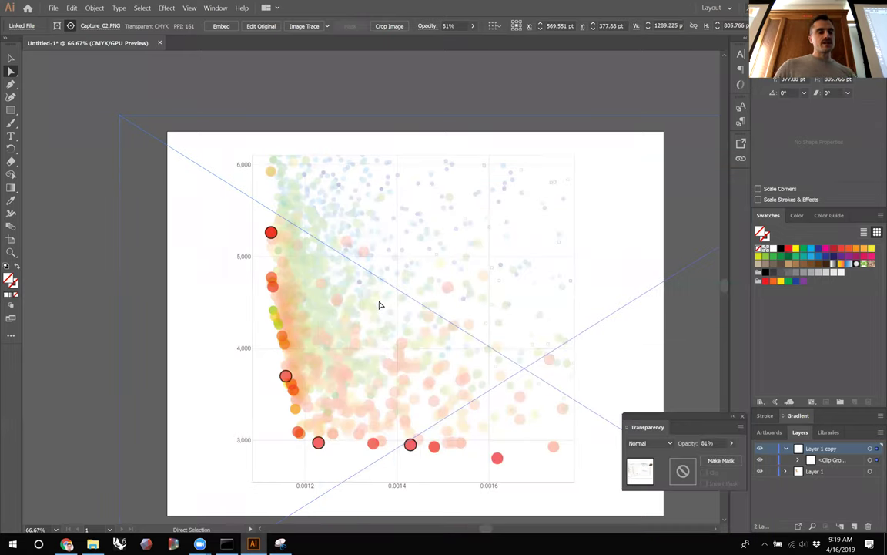
pyautogui.click(98, 27)
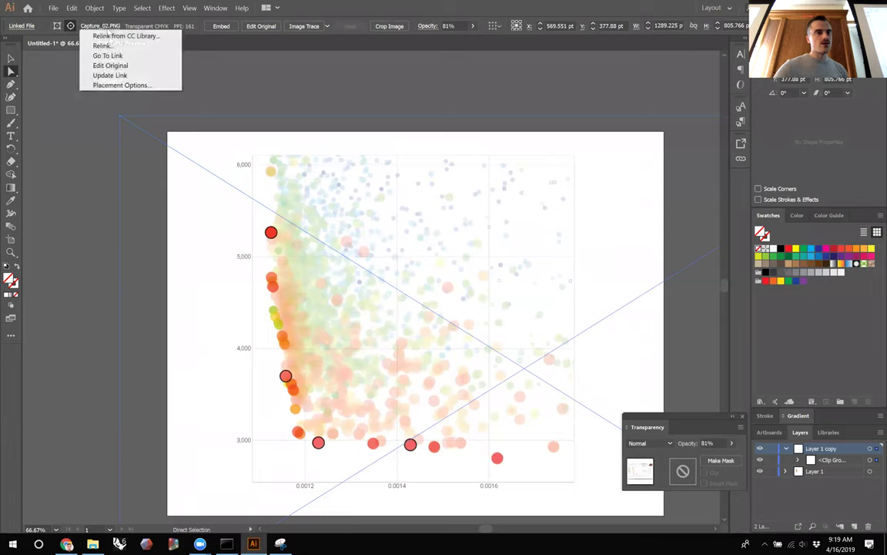
pyautogui.click(104, 29)
pyautogui.click(103, 29)
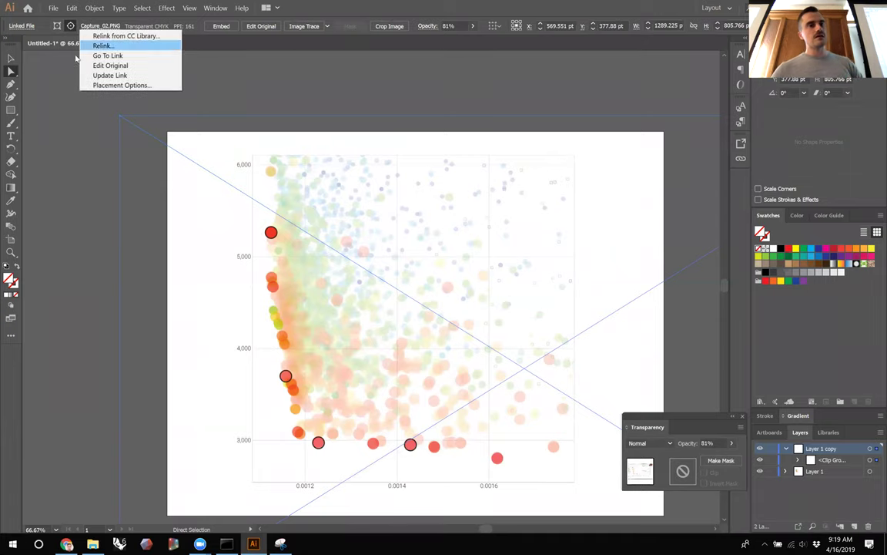
pyautogui.press('Escape')
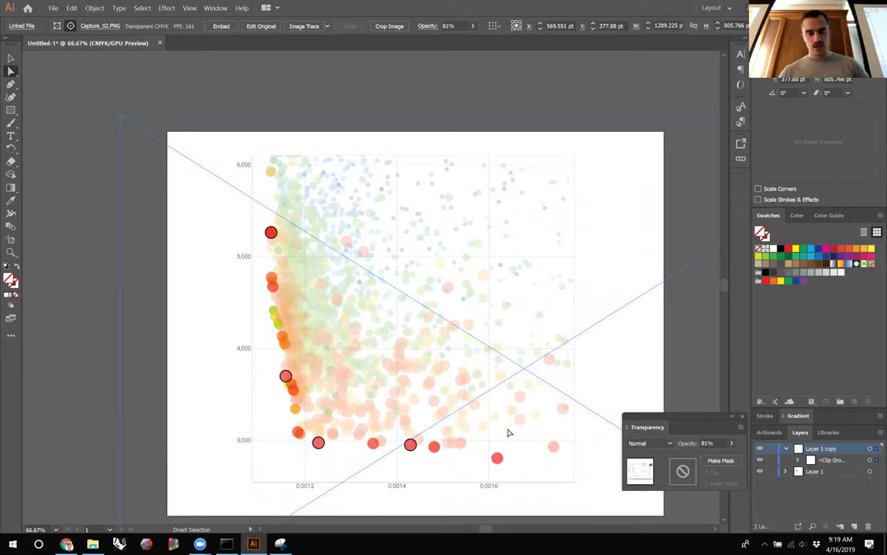
# Step: Add a new Layer 3 above Layer 1 copy, then switch back to Discover
pyautogui.click(91, 316)
pyautogui.scroll(-2, 91, 314)
pyautogui.hscroll(2, 91, 314)
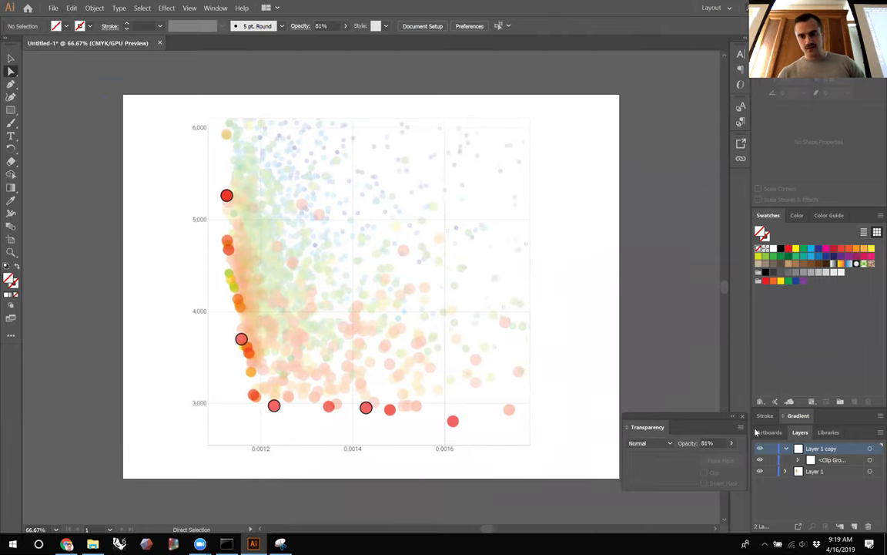
pyautogui.click(788, 449)
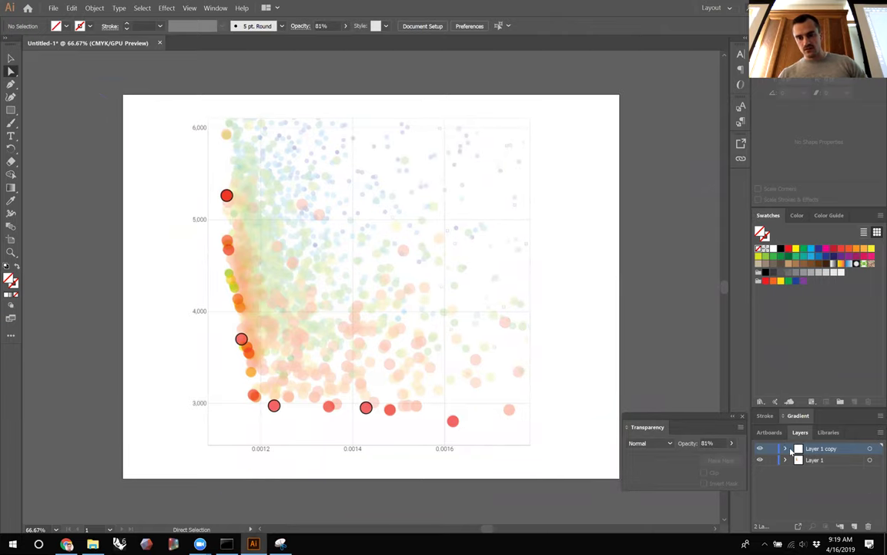
pyautogui.click(850, 526)
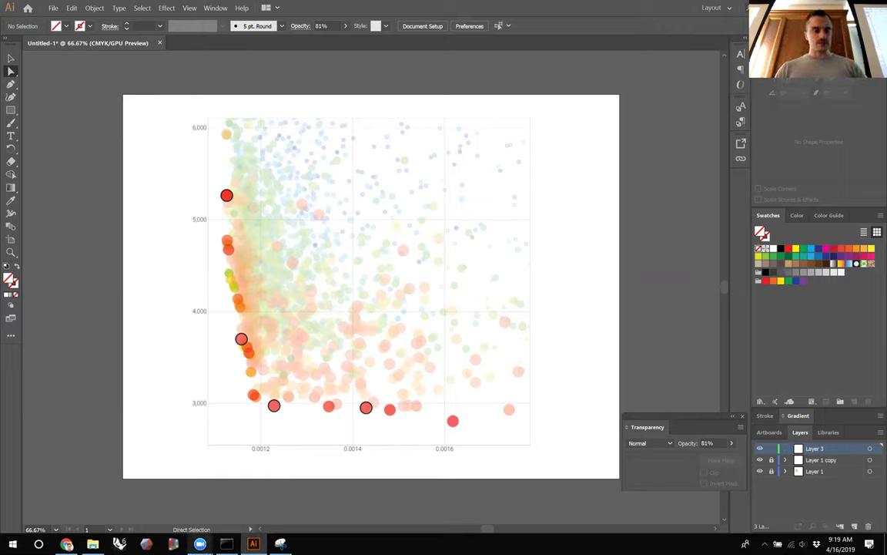
pyautogui.hotkey('alt', 'Tab')
pyautogui.moveTo(782, 309); pyautogui.dragTo(786, 370)
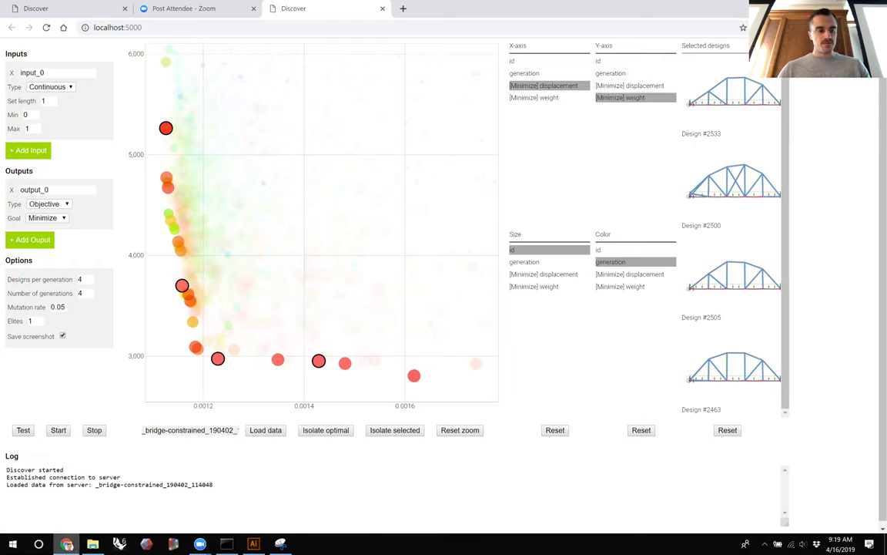
# Step: Open the images folder inside _bridge-constrained_190402_114048 in File Explorer
pyautogui.hotkey('alt', 'Tab')
pyautogui.doubleClick(465, 169)
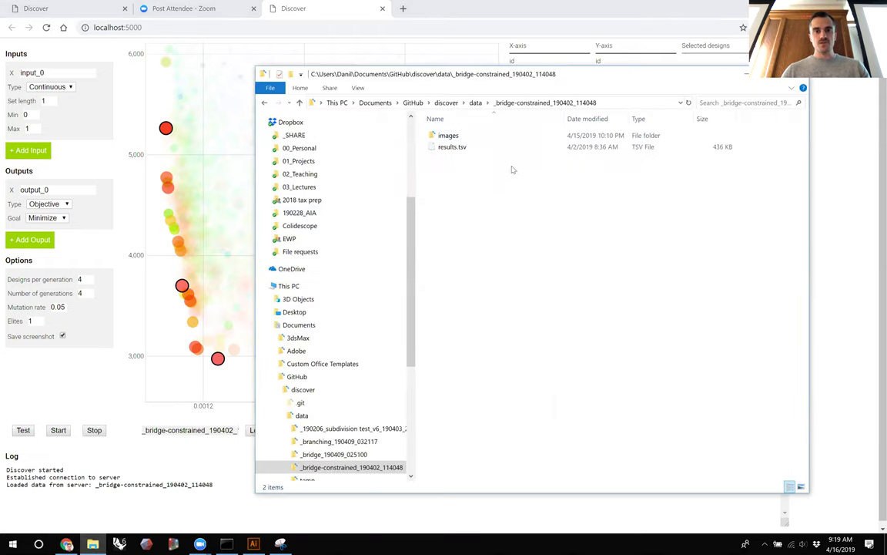
pyautogui.click(442, 136)
pyautogui.doubleClick(442, 136)
pyautogui.moveTo(638, 74); pyautogui.dragTo(408, 74)
pyautogui.scroll(-10, 408, 142)
pyautogui.scroll(10, 408, 142)
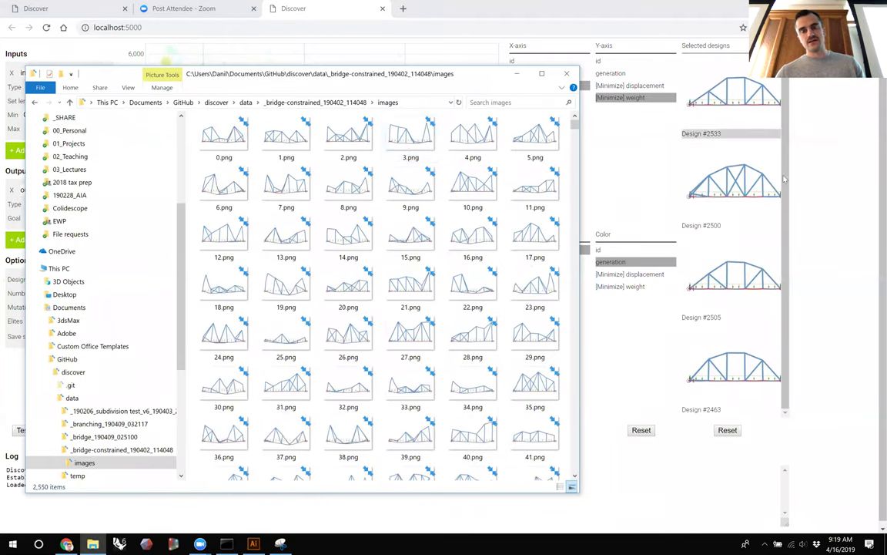
pyautogui.moveTo(442, 68); pyautogui.dragTo(318, 68)
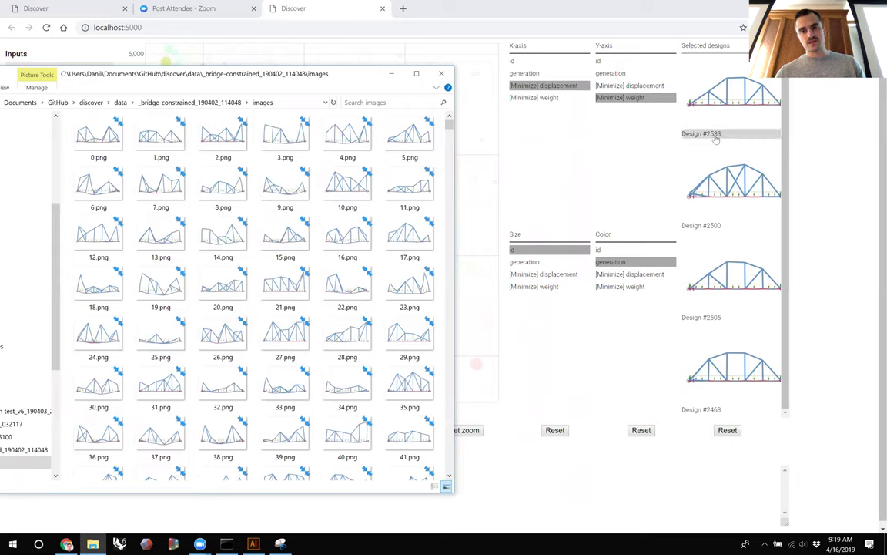
pyautogui.scroll(-15, 285, 270)
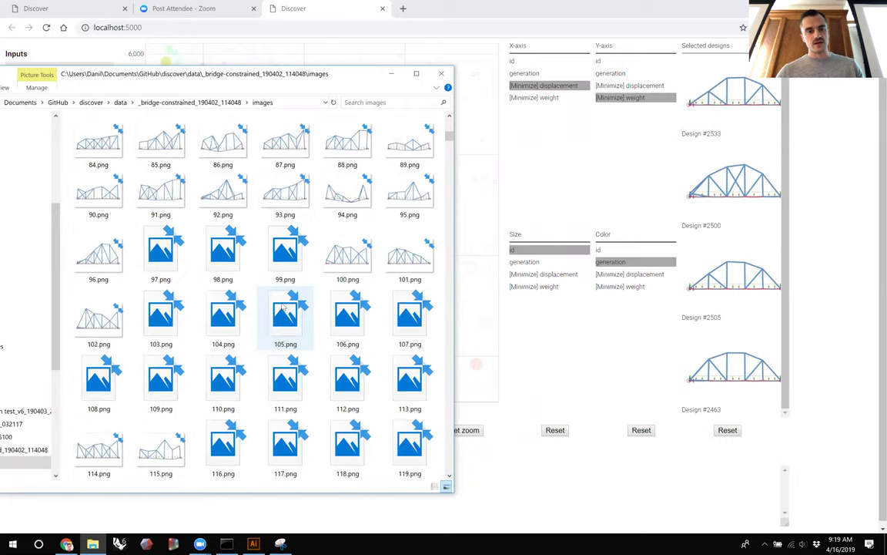
# Step: Preview 2533.png by appending it to the folder path, then close the viewer
pyautogui.click(286, 102)
pyautogui.click(287, 101)
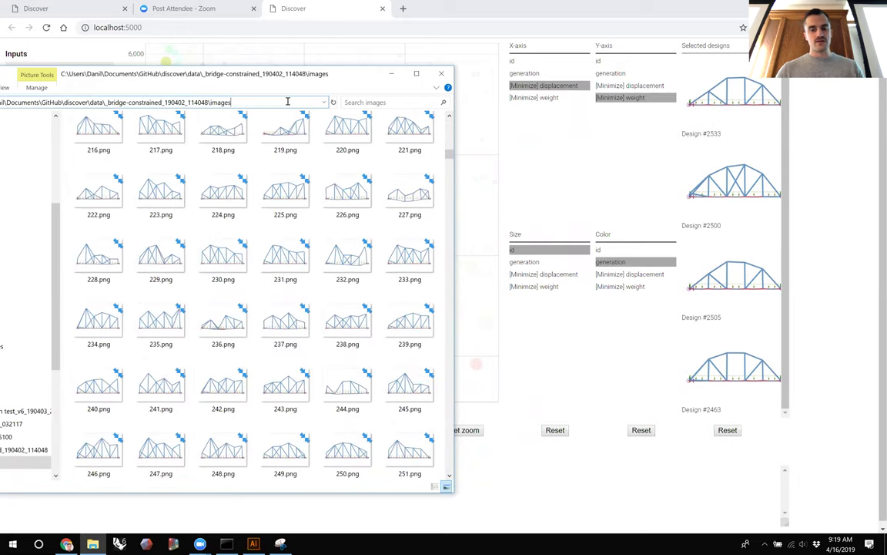
pyautogui.write('2533.png')
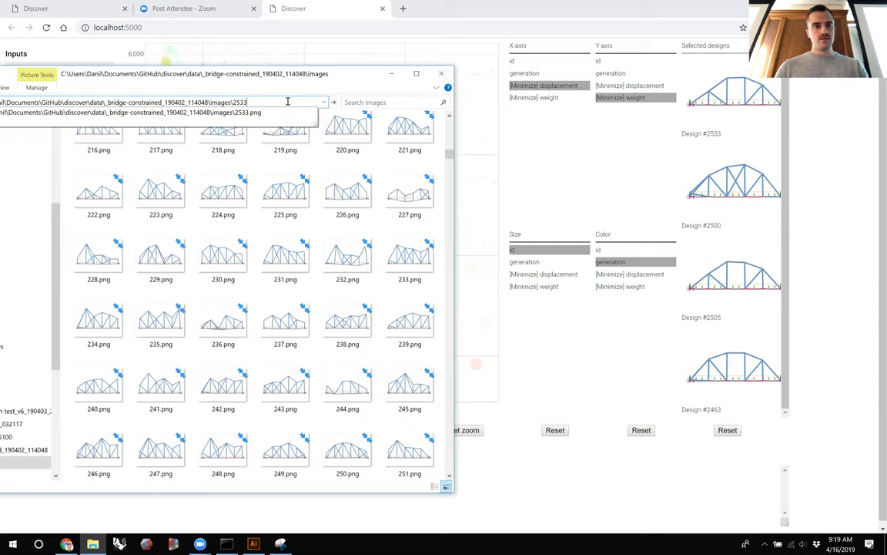
pyautogui.press('Return')
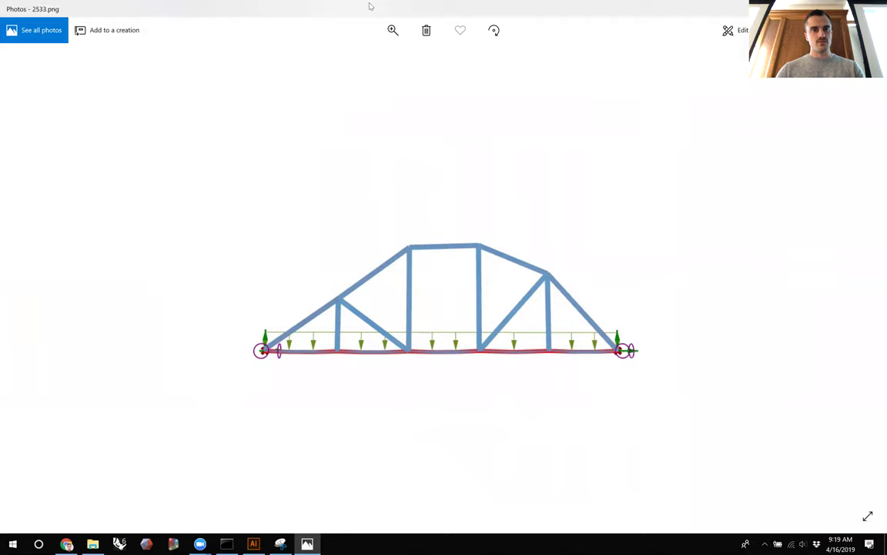
pyautogui.doubleClick(370, 7)
pyautogui.click(276, 192)
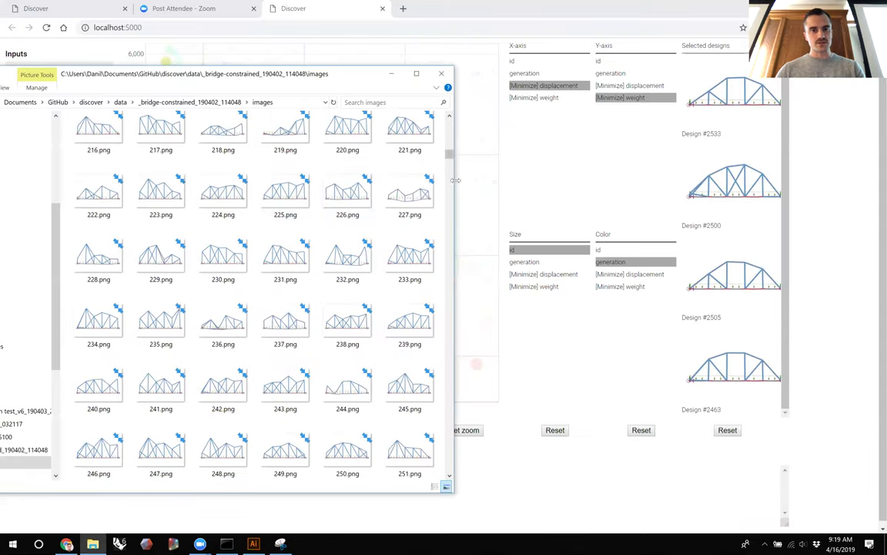
# Step: Scroll to and select 2533.png in the folder
pyautogui.moveTo(449, 154); pyautogui.dragTo(444, 469)
pyautogui.scroll(-5, 402, 219)
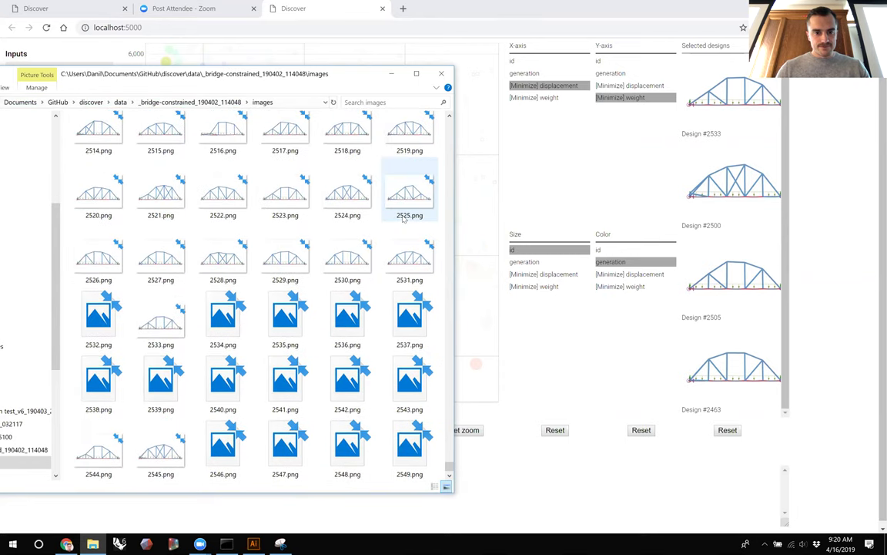
pyautogui.click(172, 329)
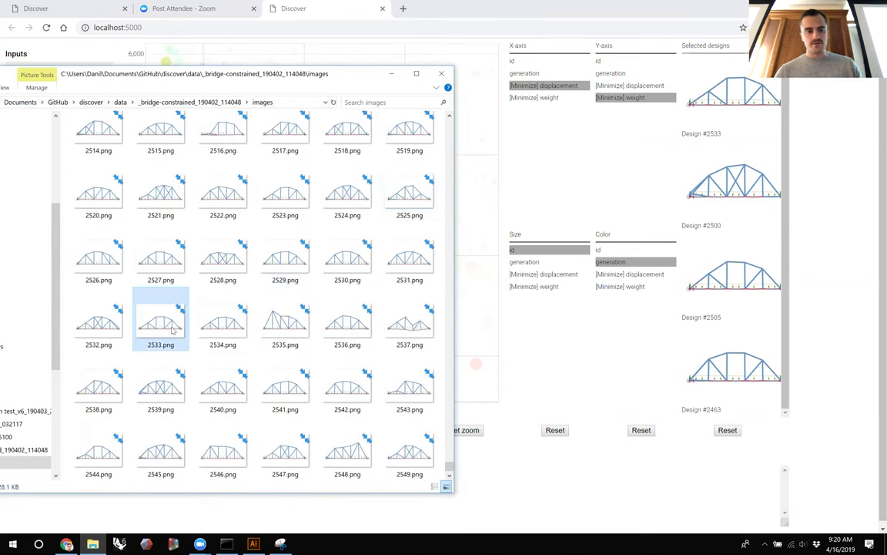
# Step: Drag 2533.png into Illustrator, scale it down and move it to the chart's top-right
pyautogui.click(252, 544)
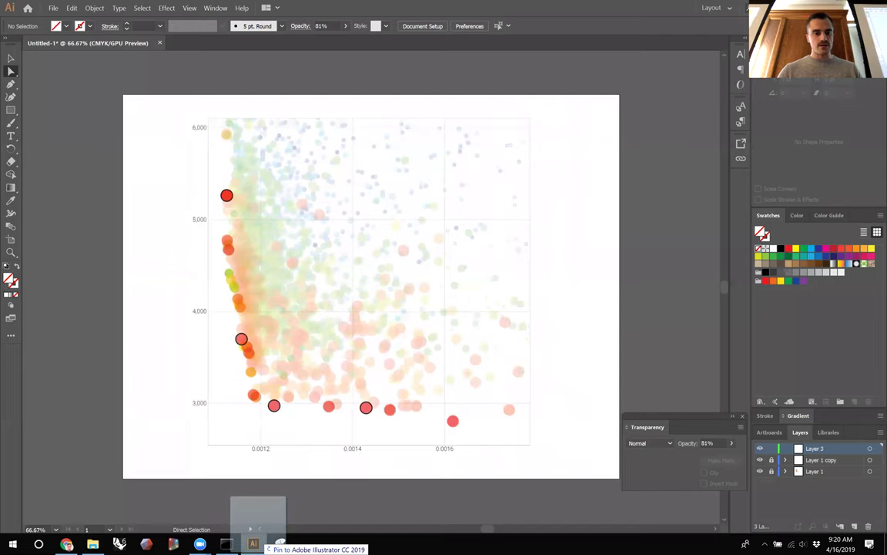
pyautogui.moveTo(130, 202); pyautogui.dragTo(97, 115)
pyautogui.moveTo(227, 170); pyautogui.dragTo(415, 243)
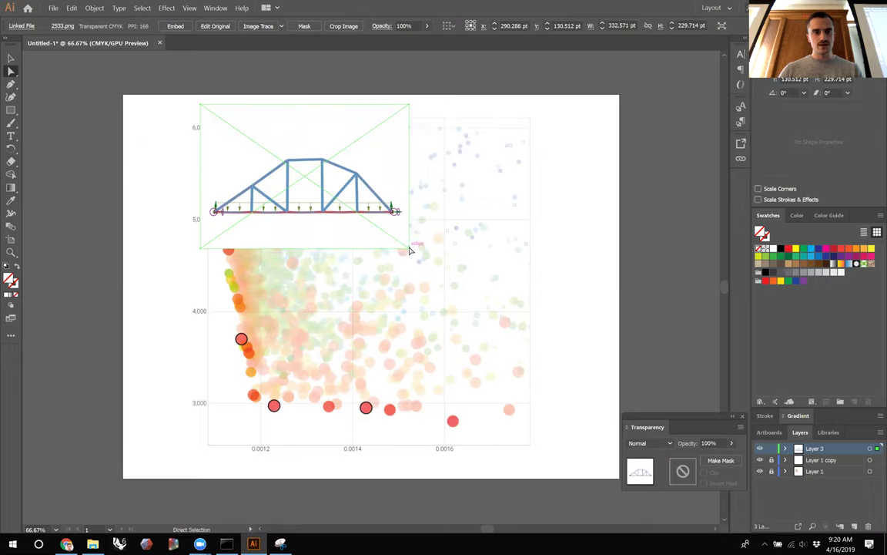
pyautogui.press('v')
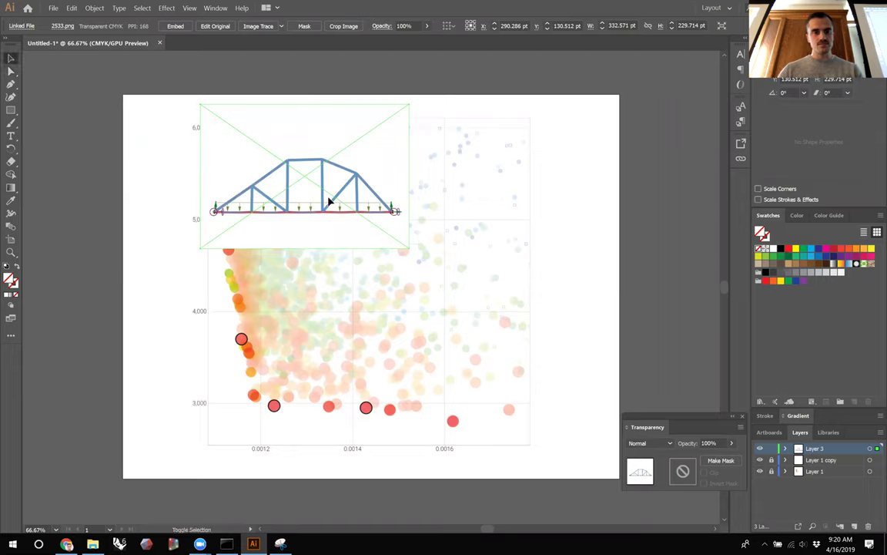
pyautogui.moveTo(408, 248); pyautogui.dragTo(349, 221)
pyautogui.moveTo(314, 195); pyautogui.dragTo(575, 200)
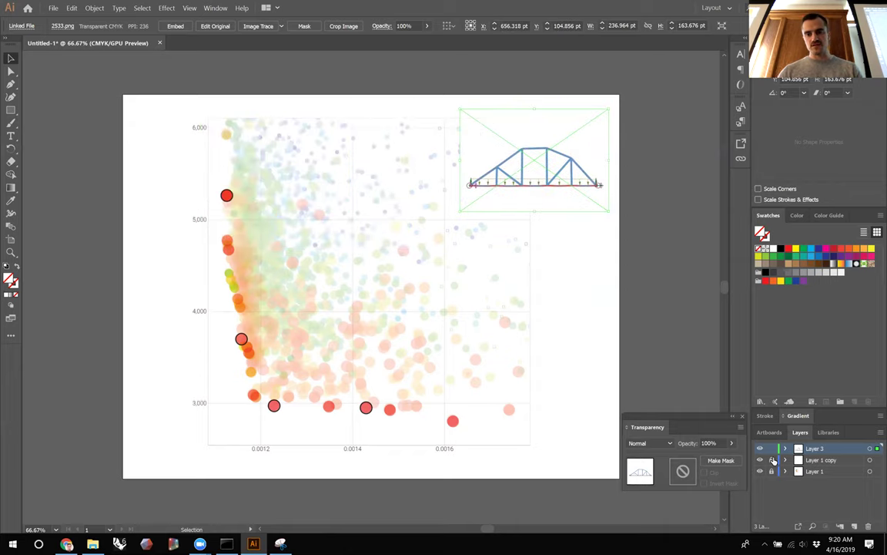
# Step: Shift the scatter chart left and shrink the bridge image slightly more
pyautogui.click(420, 412)
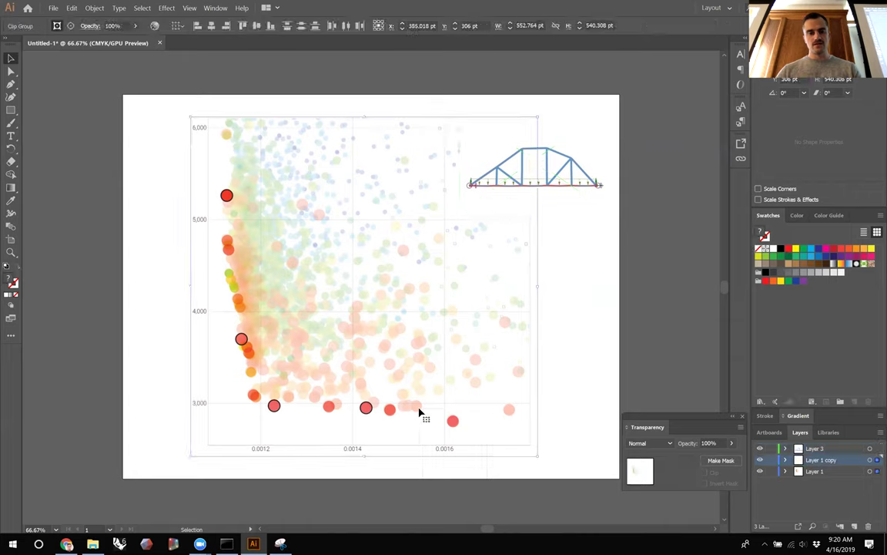
pyautogui.moveTo(452, 427); pyautogui.dragTo(401, 429)
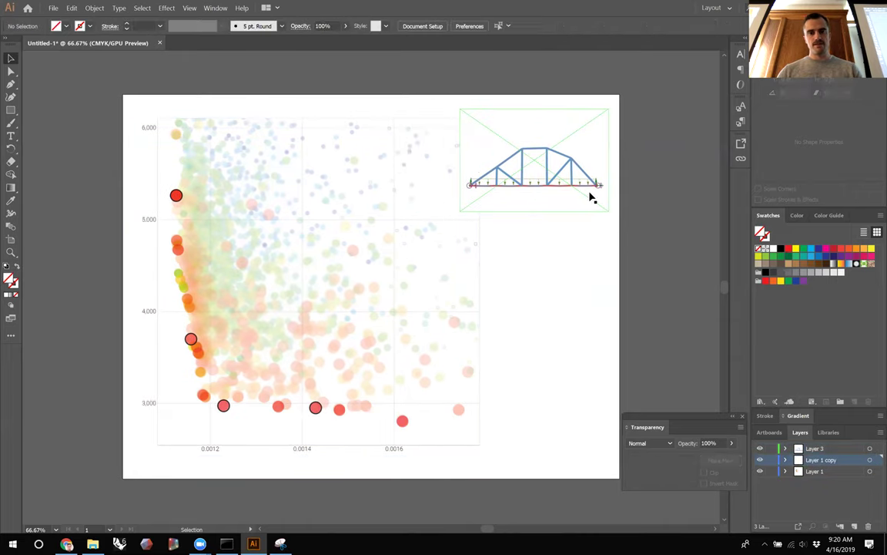
pyautogui.click(493, 199)
pyautogui.moveTo(459, 211); pyautogui.dragTo(485, 194)
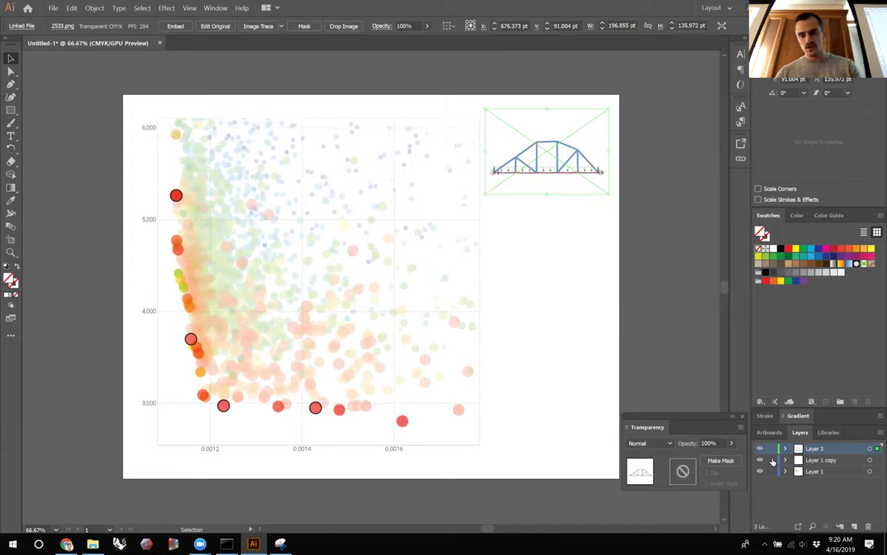
pyautogui.click(11, 136)
# Step: Type a '#2533' label above the bridge image, position it, and group them with Ctrl+G
pyautogui.click(499, 103)
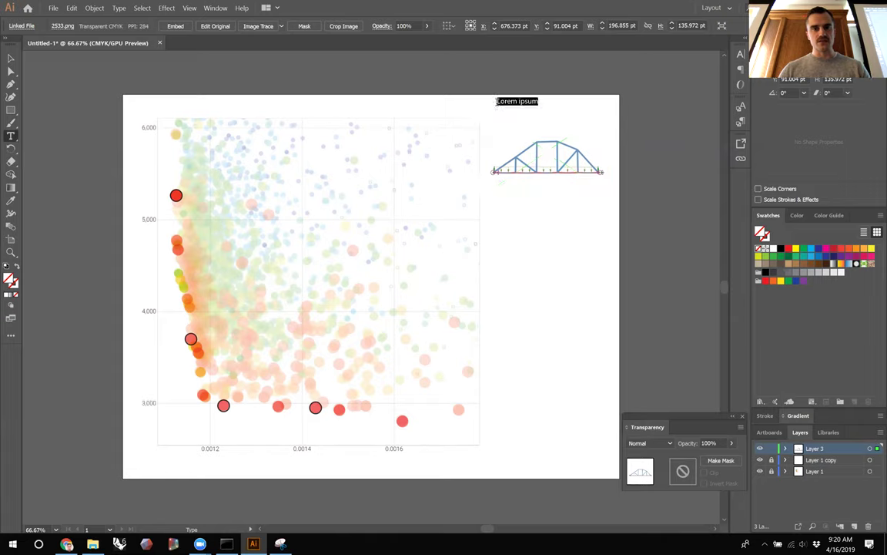
pyautogui.write('#')
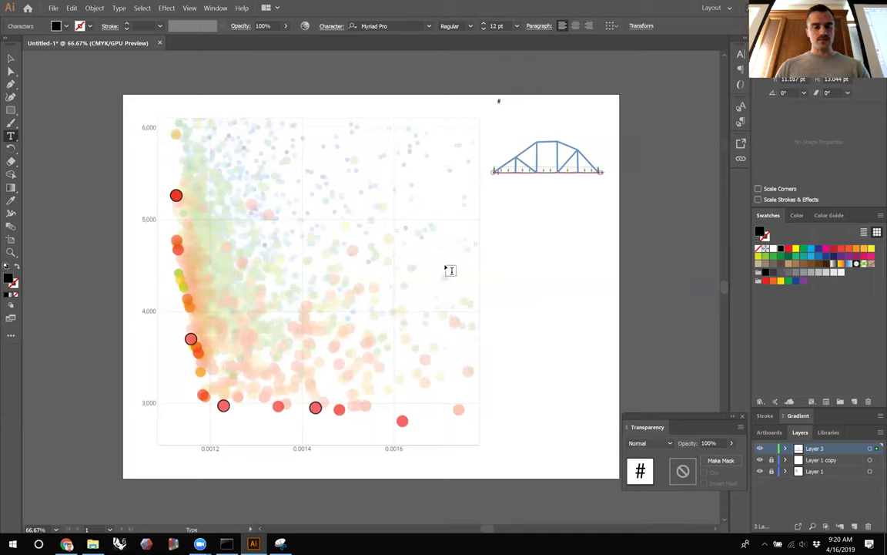
pyautogui.write('33')
pyautogui.click(10, 59)
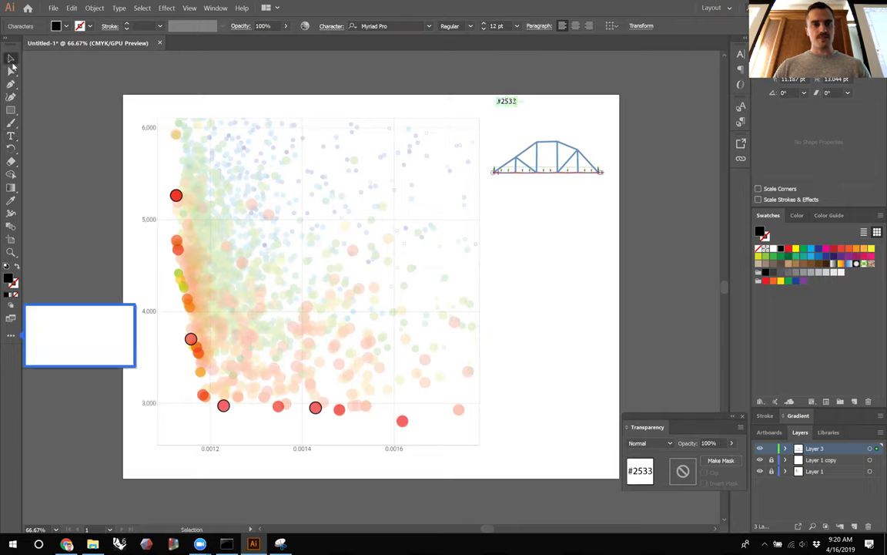
pyautogui.moveTo(515, 107); pyautogui.dragTo(508, 128)
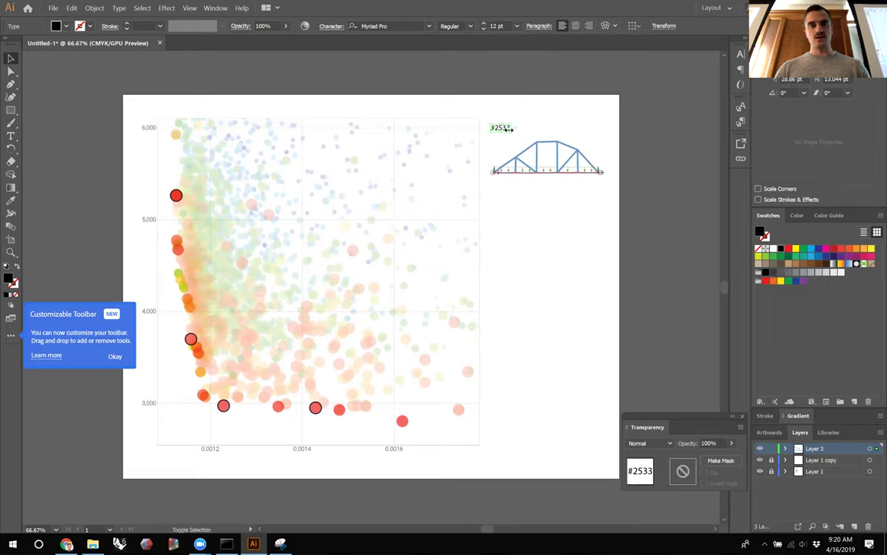
pyautogui.keyDown('shift'); pyautogui.click(530, 140); pyautogui.keyUp('shift')
pyautogui.hotkey('ctrl', 'g')
pyautogui.click(644, 183)
pyautogui.click(607, 181)
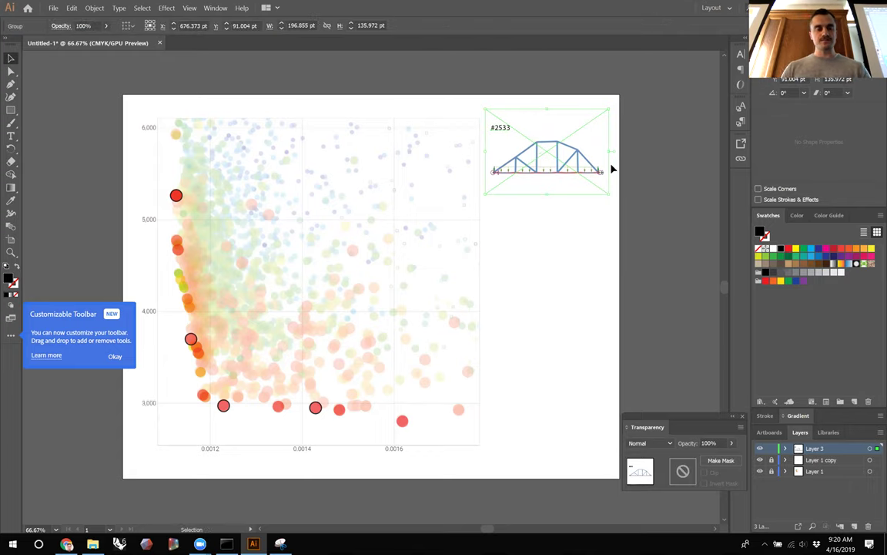
# Step: Try copying the labelled group downward with Ctrl+D, then undo back to one thumbnail
pyautogui.moveTo(586, 181); pyautogui.dragTo(588, 245)
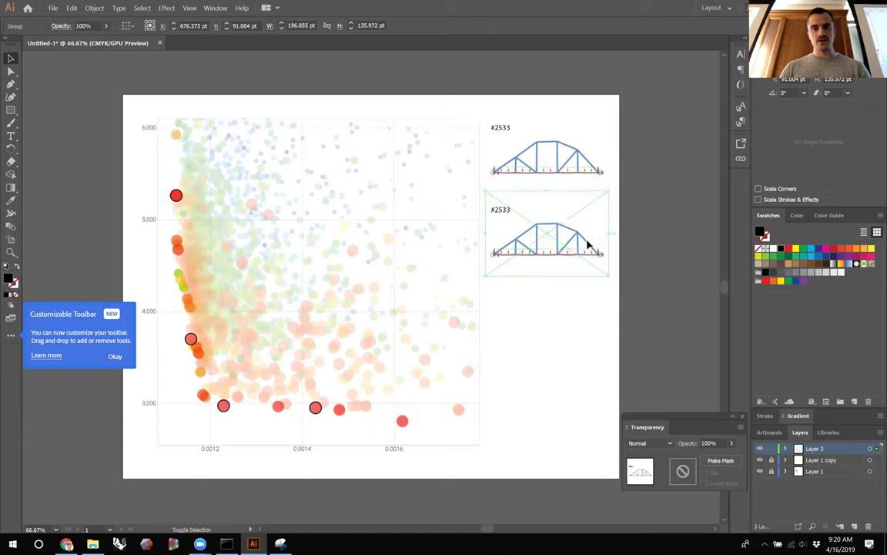
pyautogui.hotkey('ctrl', 'd')
pyautogui.hotkey('ctrl', 'z')
pyautogui.hotkey('ctrl', 'd')
pyautogui.hotkey('ctrl', 'd')
pyautogui.click(673, 277)
pyautogui.moveTo(589, 414); pyautogui.dragTo(589, 430)
pyautogui.hotkey('ctrl', 'z')
pyautogui.hotkey('ctrl', 'z')
pyautogui.hotkey('ctrl', 'z')
pyautogui.hotkey('ctrl', 'z')
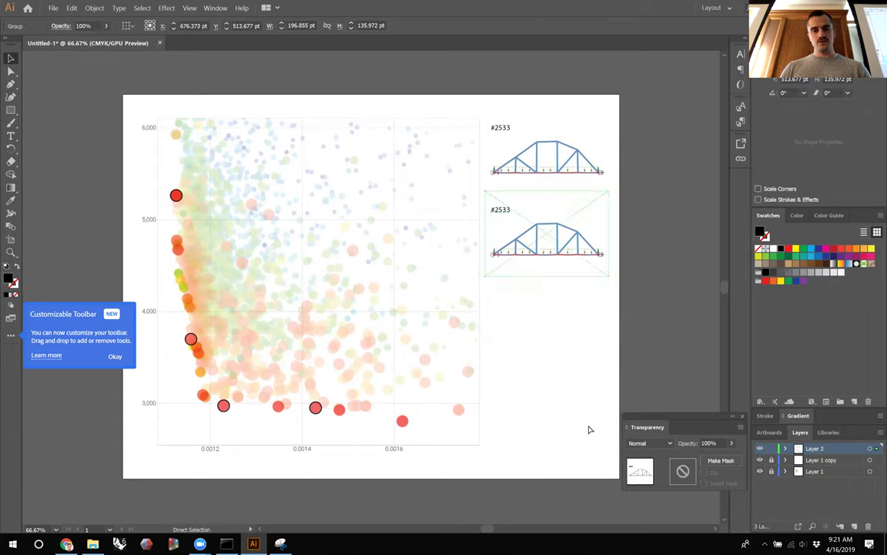
pyautogui.click(697, 206)
# Step: Alt-drag a copy further down and repeat it with Ctrl+D for four thumbnails
pyautogui.moveTo(589, 164); pyautogui.dragTo(587, 249)
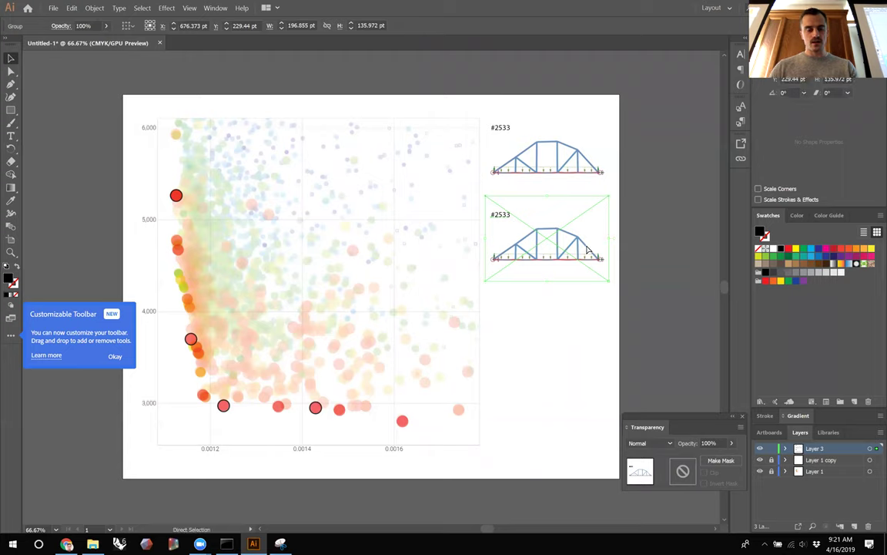
pyautogui.hotkey('ctrl', 'd')
pyautogui.hotkey('ctrl', 'd')
pyautogui.click(665, 278)
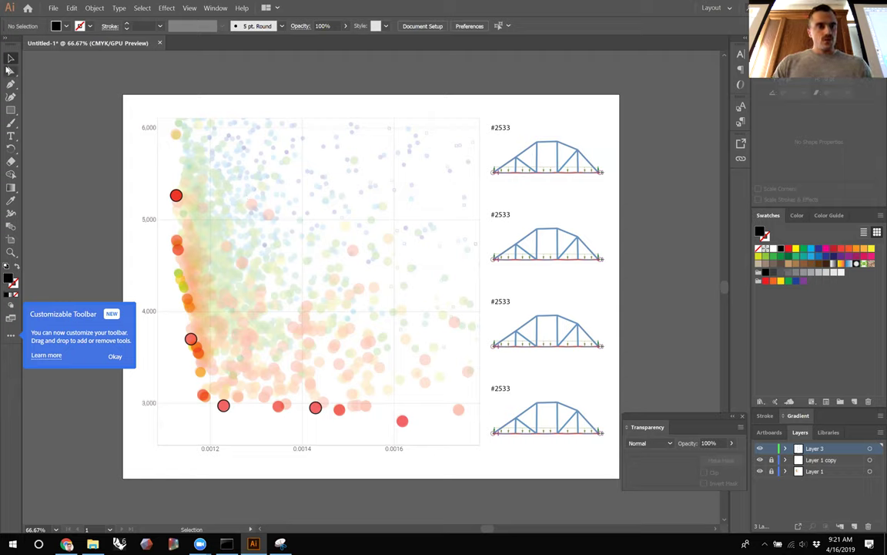
# Step: Check the top two bridge thumbnails by selecting and deselecting them
pyautogui.click(548, 248)
pyautogui.click(680, 254)
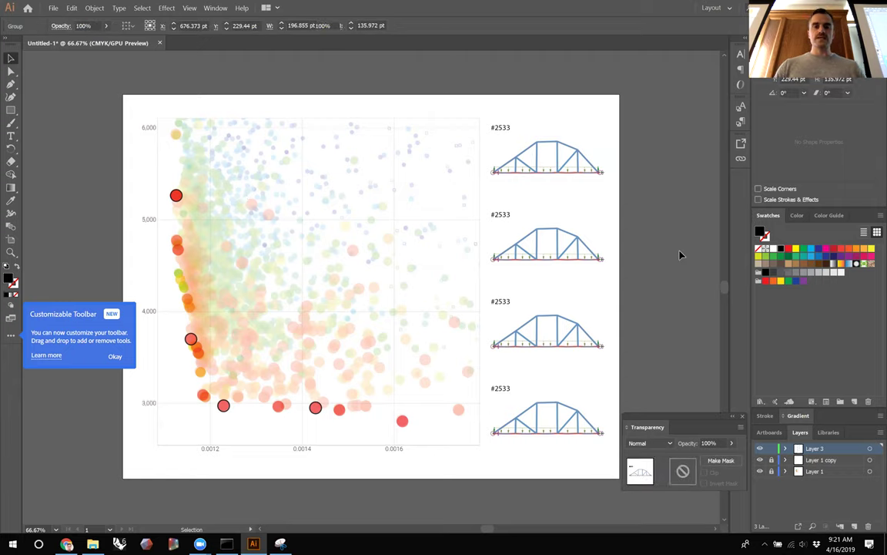
pyautogui.click(597, 257)
pyautogui.keyDown('shift'); pyautogui.click(602, 165); pyautogui.keyUp('shift')
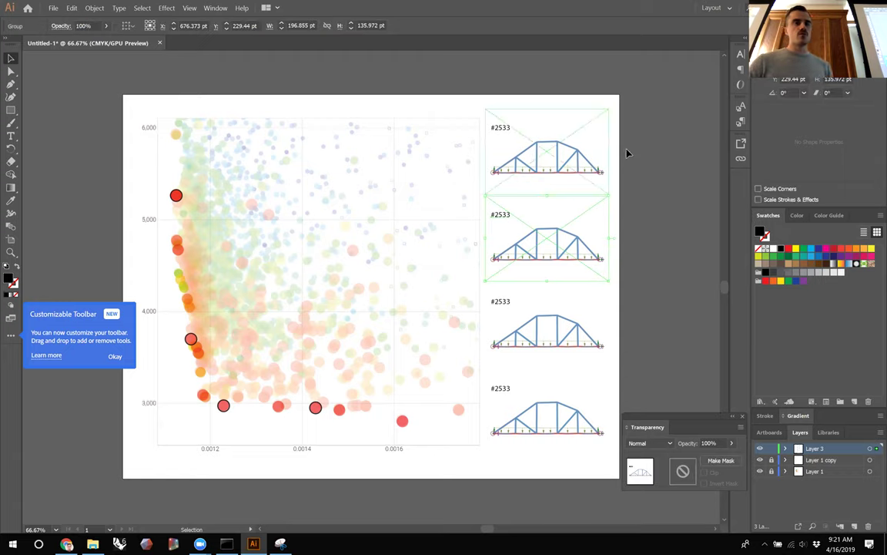
pyautogui.click(583, 178)
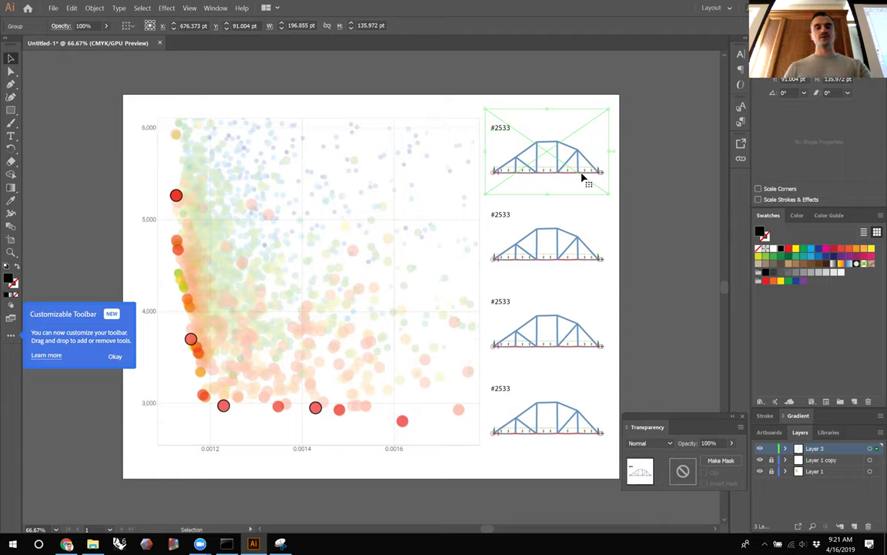
pyautogui.click(569, 247)
pyautogui.click(597, 178)
pyautogui.keyDown('shift'); pyautogui.click(580, 191); pyautogui.keyUp('shift')
pyautogui.keyDown('shift'); pyautogui.click(580, 191); pyautogui.keyUp('shift')
pyautogui.click(616, 193)
pyautogui.click(600, 246)
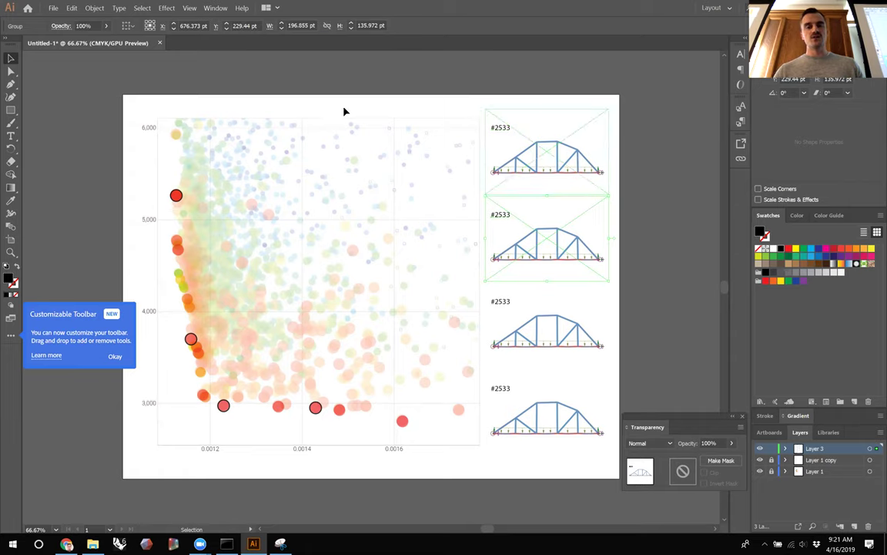
pyautogui.click(659, 255)
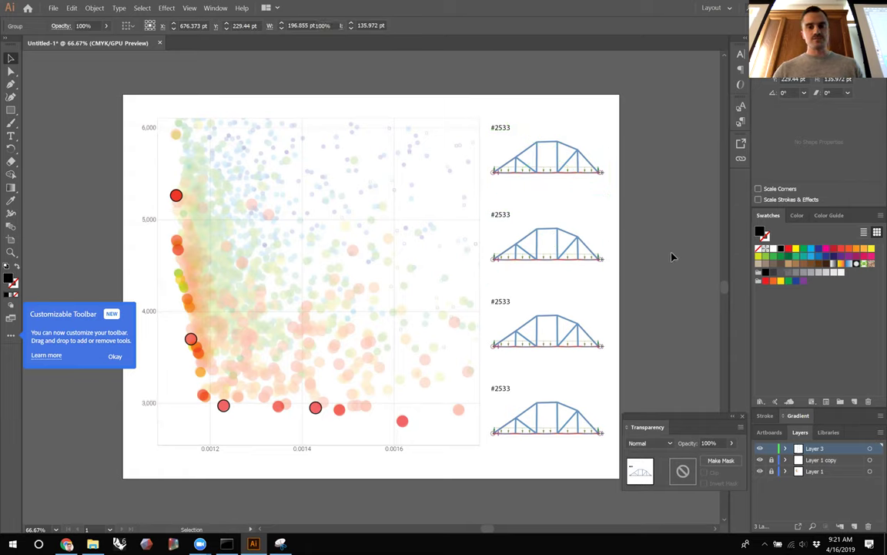
# Step: Select the second bridge thumbnail image and choose Relink for its linked file
pyautogui.press('a')
pyautogui.click(581, 254)
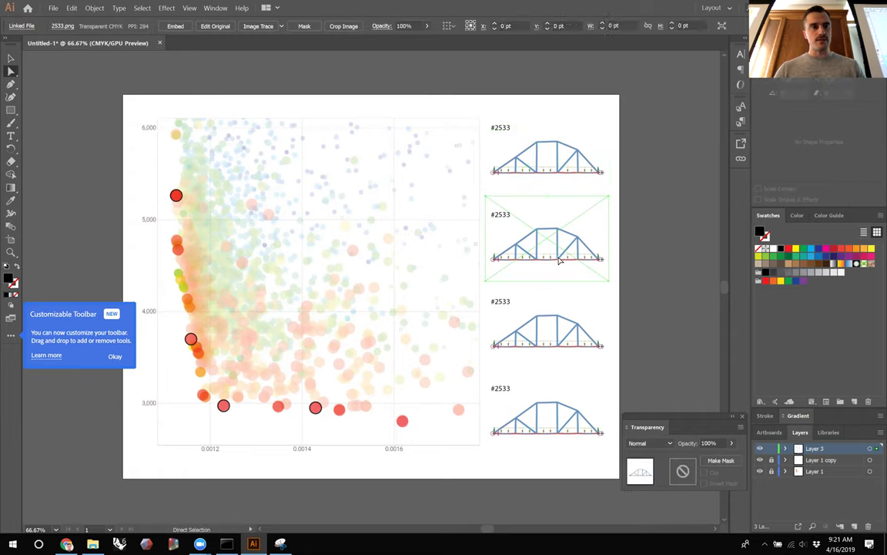
pyautogui.hotkey('ctrl', 'shift', 'a')
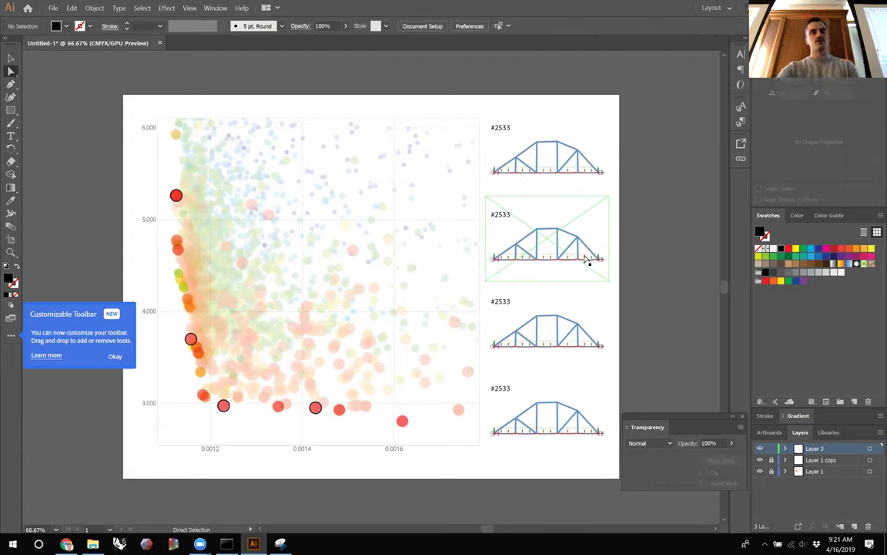
pyautogui.click(586, 260)
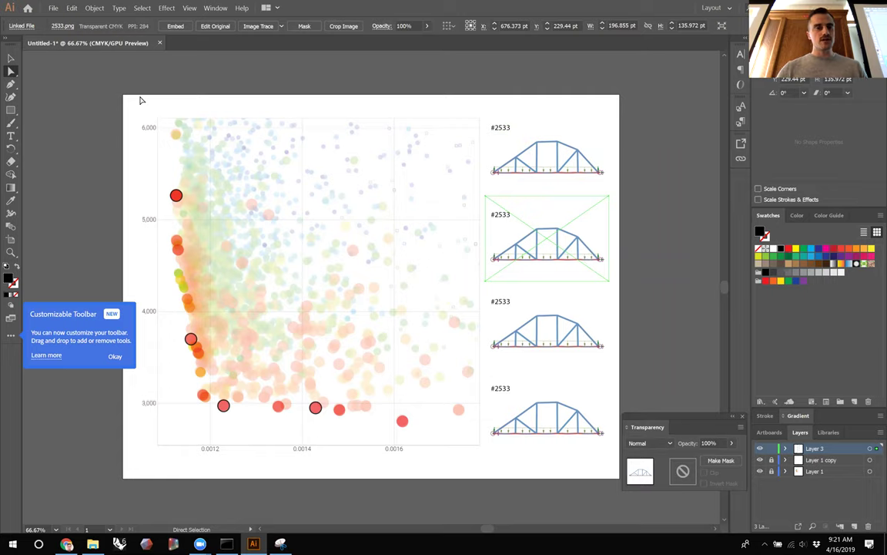
pyautogui.click(65, 26)
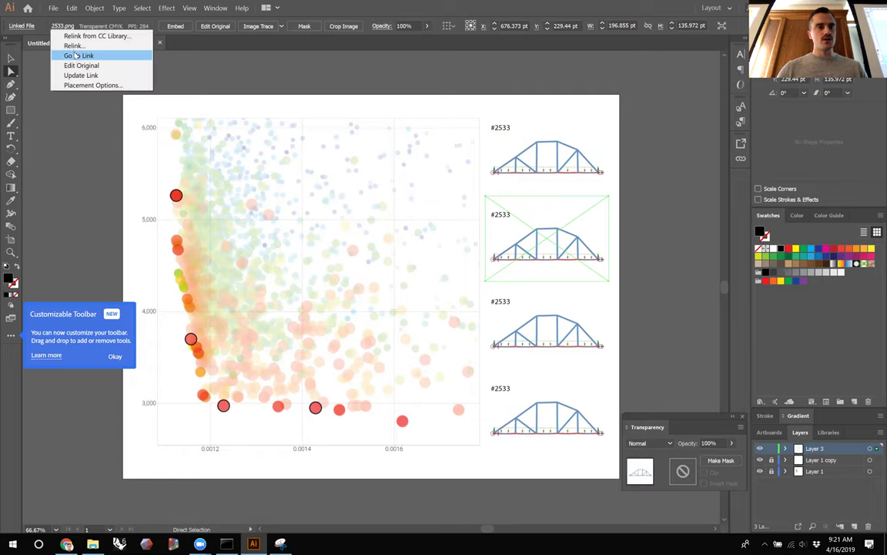
pyautogui.click(75, 45)
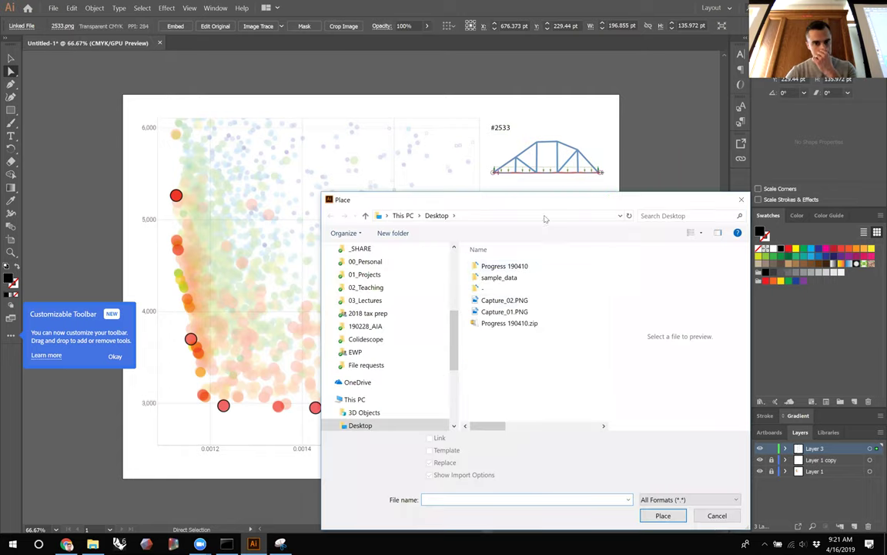
# Step: Browse the relink dialog to Documents/GitHub/discover/data/_bridge-constrained/images
pyautogui.moveTo(517, 207); pyautogui.dragTo(436, 172)
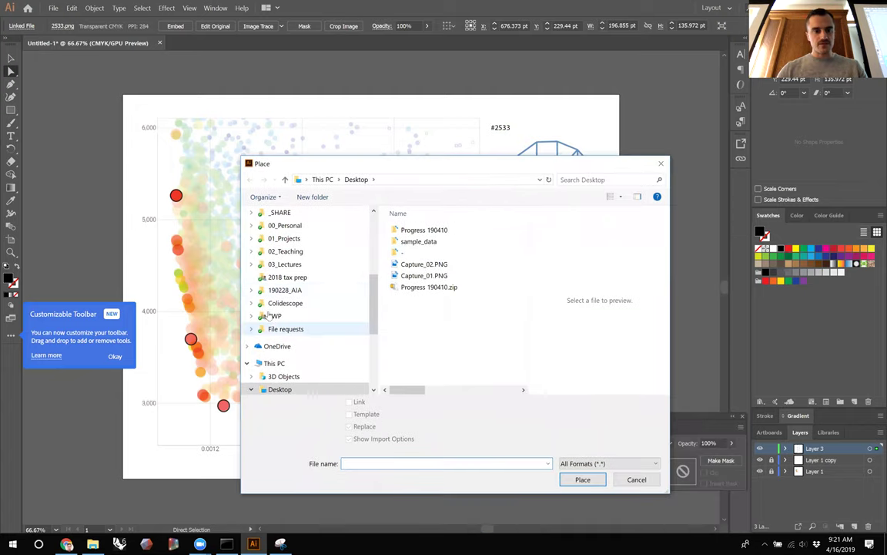
pyautogui.scroll(-5, 254, 318)
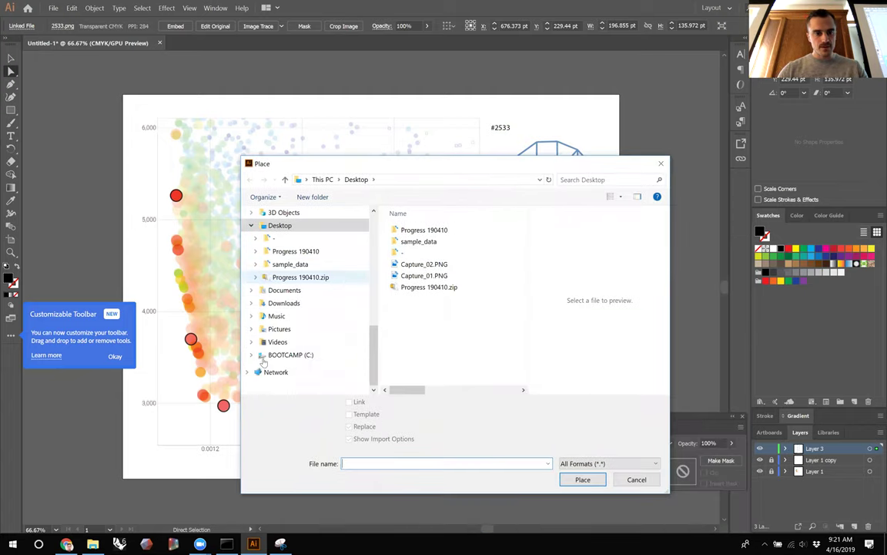
pyautogui.click(251, 289)
pyautogui.click(256, 317)
pyautogui.click(259, 329)
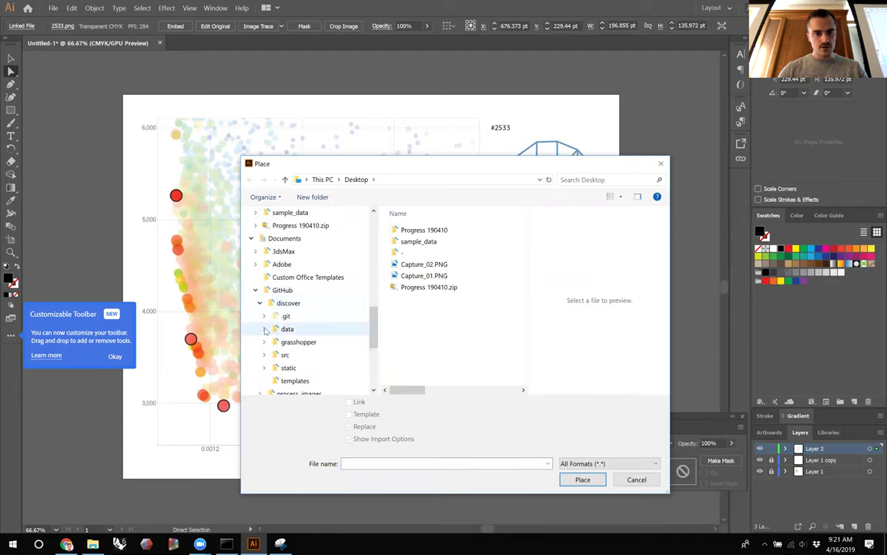
pyautogui.click(264, 329)
pyautogui.click(310, 367)
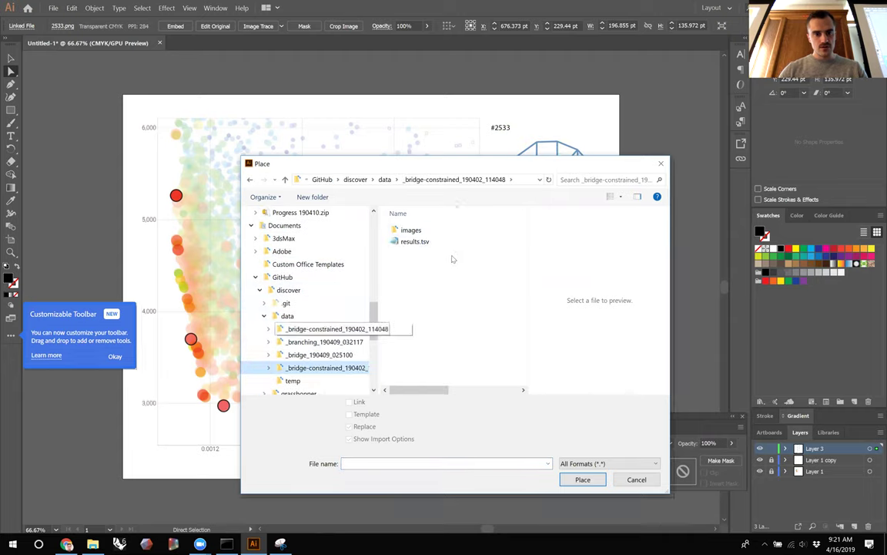
pyautogui.doubleClick(409, 229)
# Step: After checking the design number in Discover, place 2500.png as the new link
pyautogui.click(402, 466)
pyautogui.hotkey('alt', 'Tab')
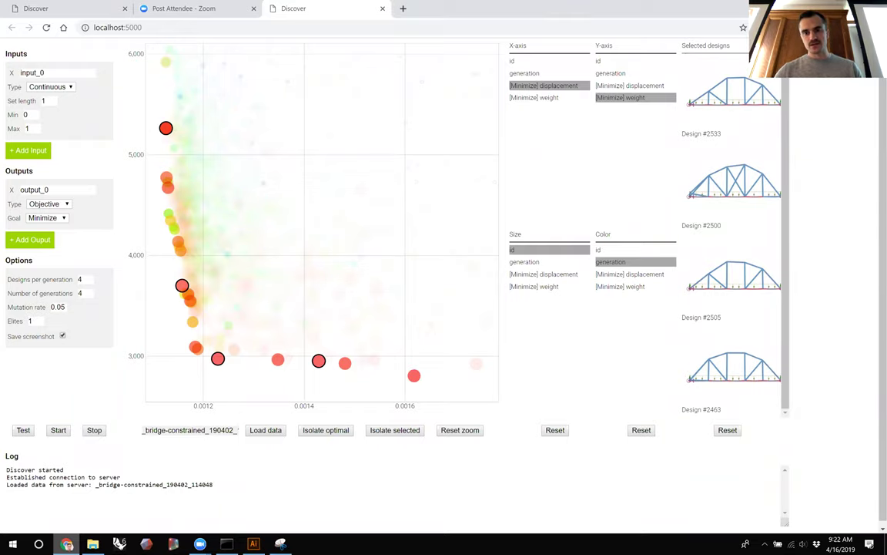
pyautogui.hotkey('alt', 'Tab')
pyautogui.write('2500')
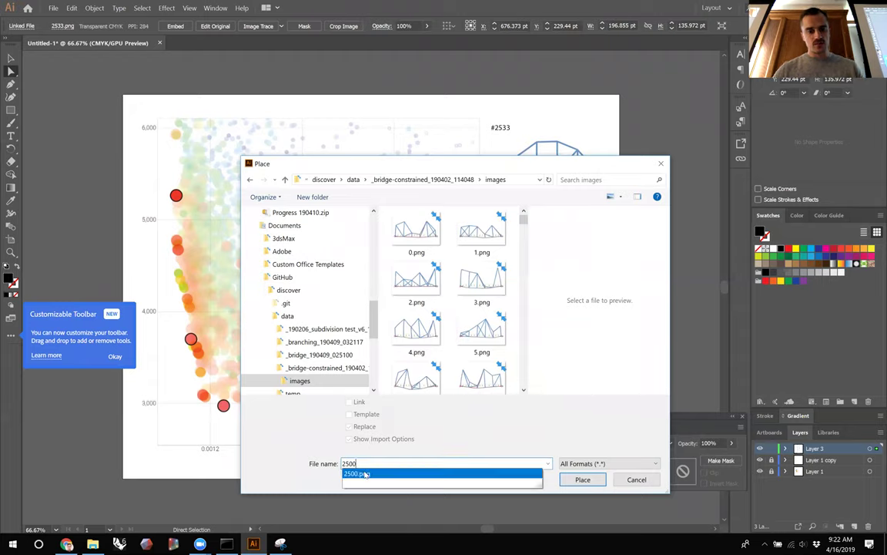
pyautogui.click(366, 474)
pyautogui.click(584, 480)
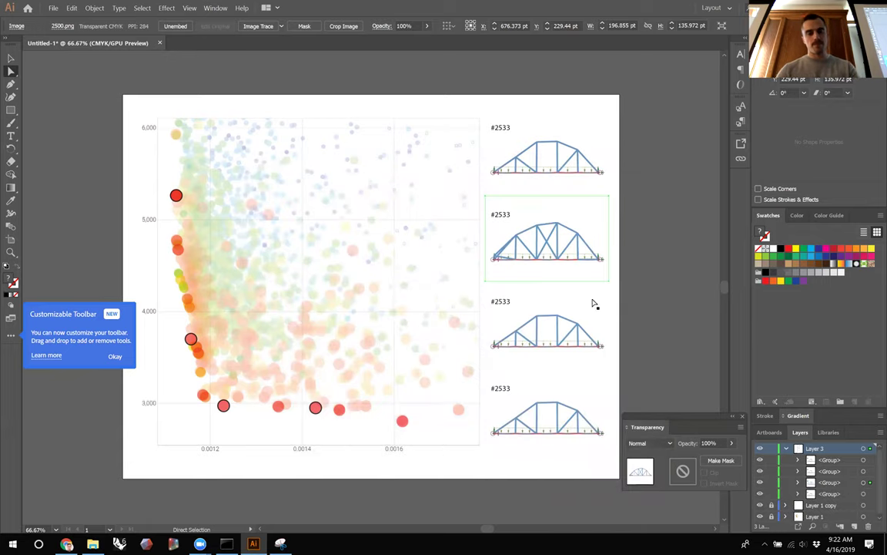
# Step: Change the second label's number from #2533 to #2500
pyautogui.press('t')
pyautogui.moveTo(502, 215); pyautogui.dragTo(518, 217)
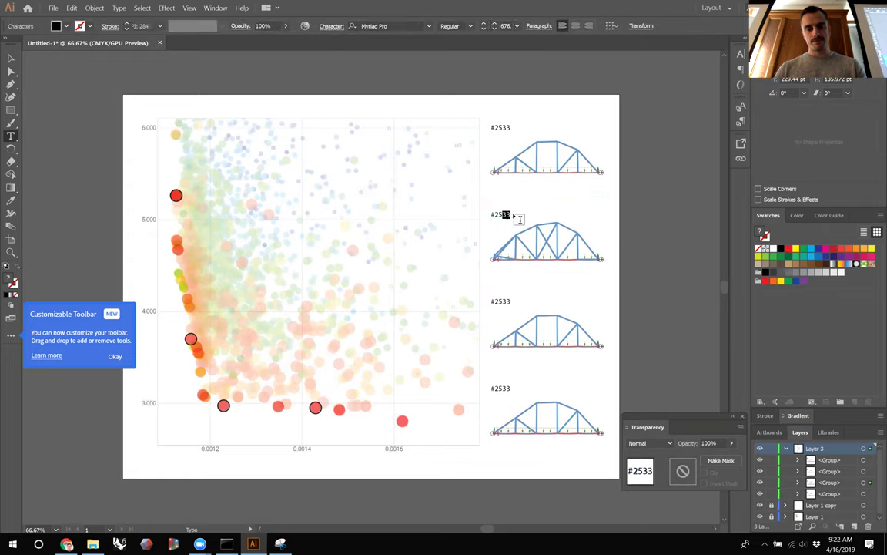
pyautogui.write('00')
pyautogui.press('Escape')
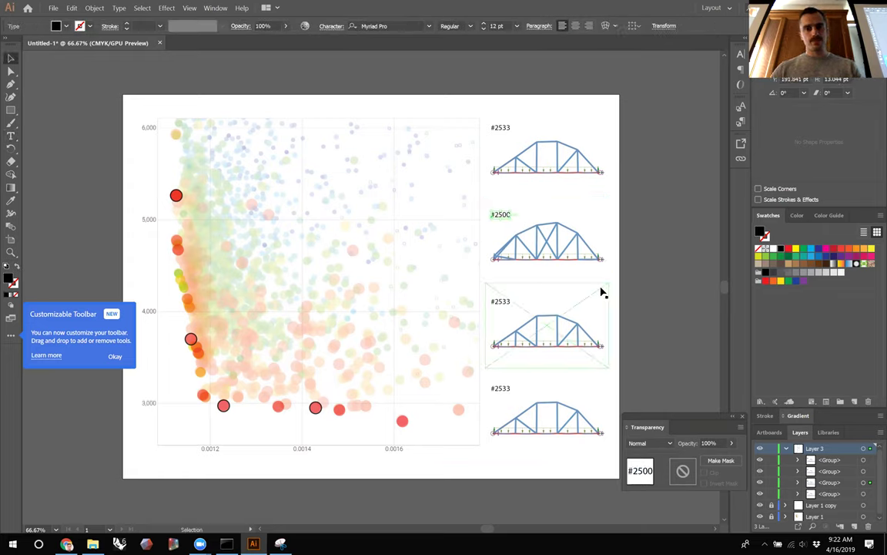
pyautogui.click(653, 293)
# Step: Renumber the third and fourth labels to #2505 and #2463
pyautogui.press('a')
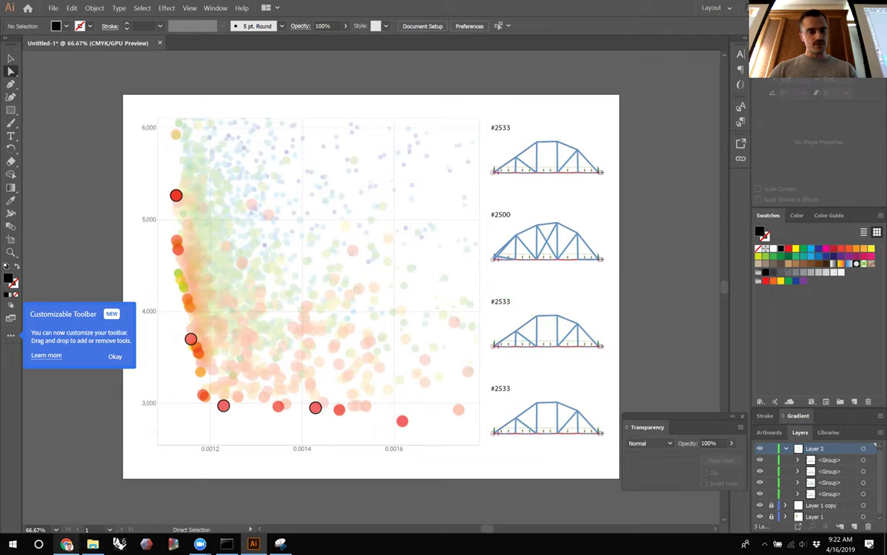
pyautogui.click(67, 544)
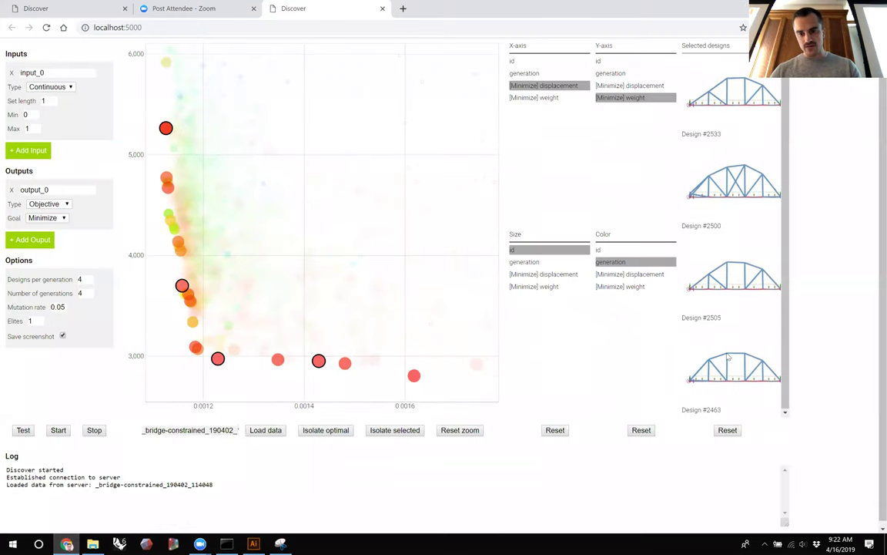
pyautogui.click(254, 544)
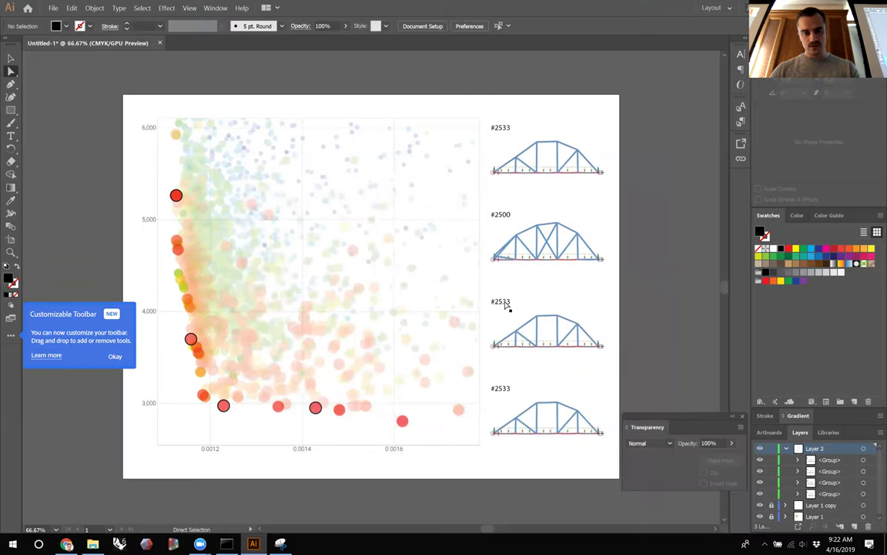
pyautogui.press('t')
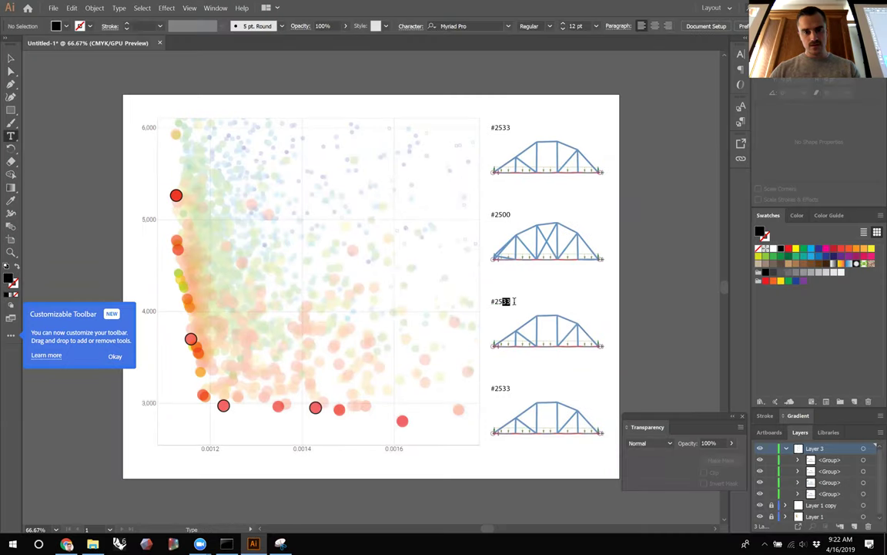
pyautogui.write('05')
pyautogui.moveTo(498, 388); pyautogui.dragTo(529, 388)
pyautogui.write('463')
pyautogui.press('Escape')
pyautogui.click(74, 159)
# Step: Relink the third bridge thumbnail image to 2505.png
pyautogui.press('a')
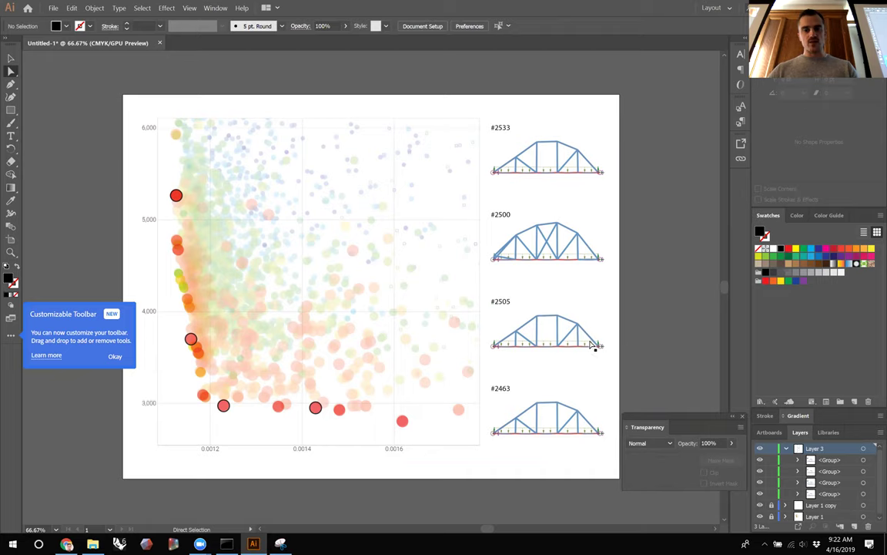
pyautogui.click(564, 335)
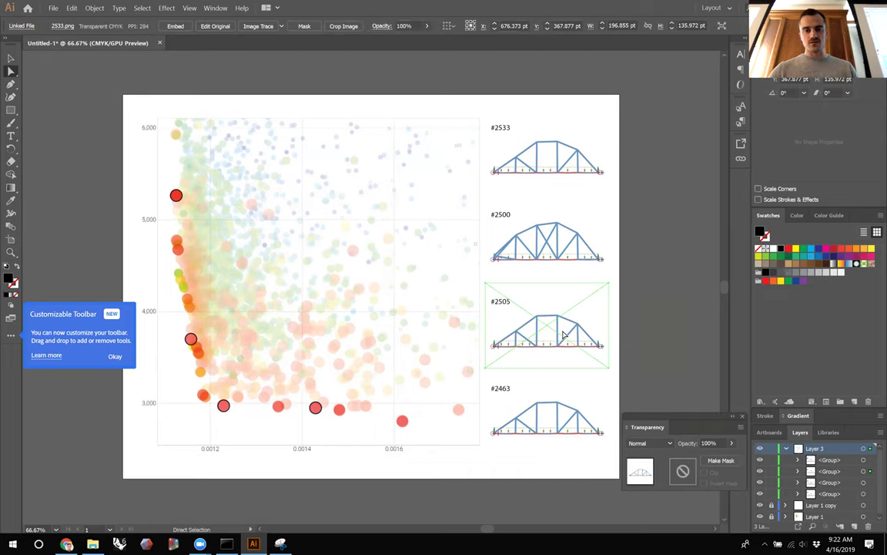
pyautogui.click(62, 27)
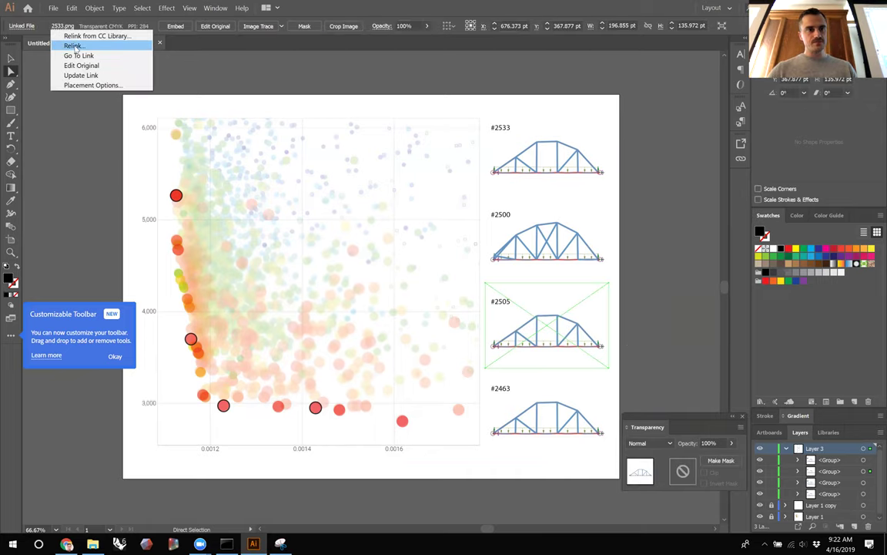
pyautogui.click(63, 44)
pyautogui.write('2505.png')
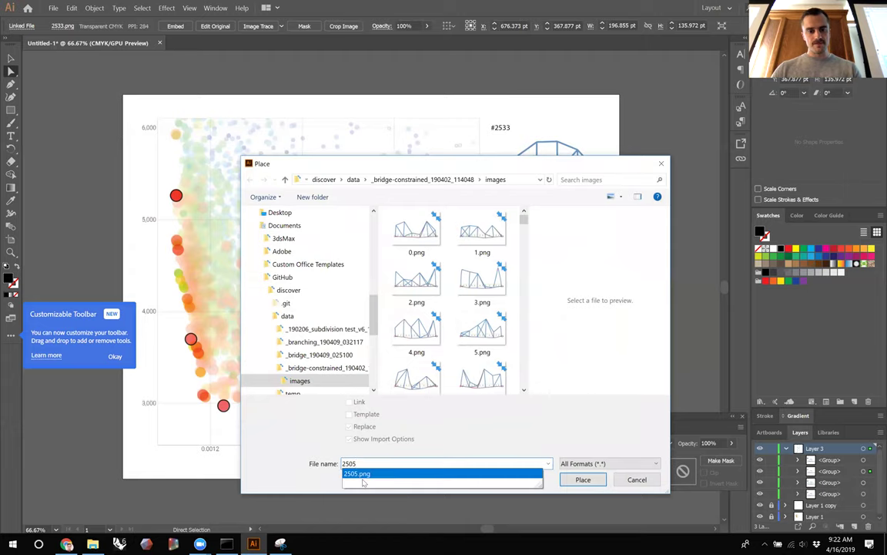
pyautogui.click(362, 478)
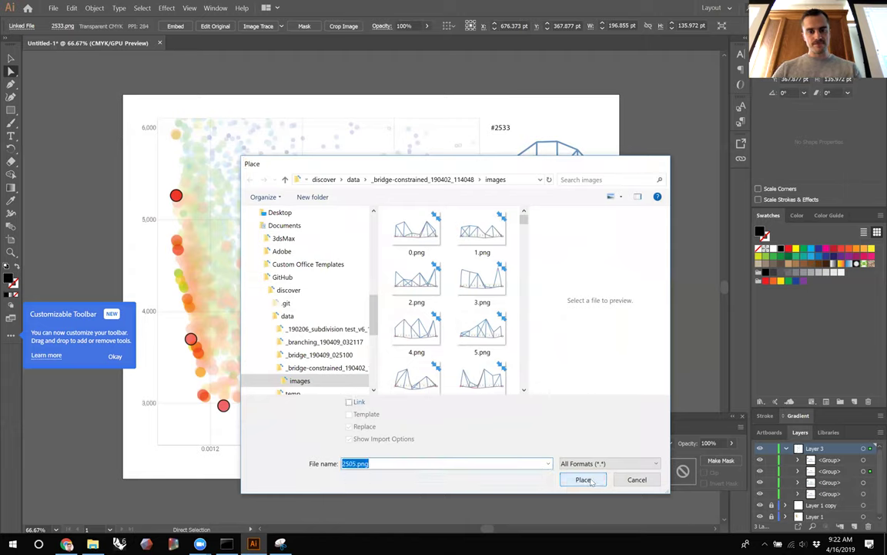
pyautogui.click(583, 479)
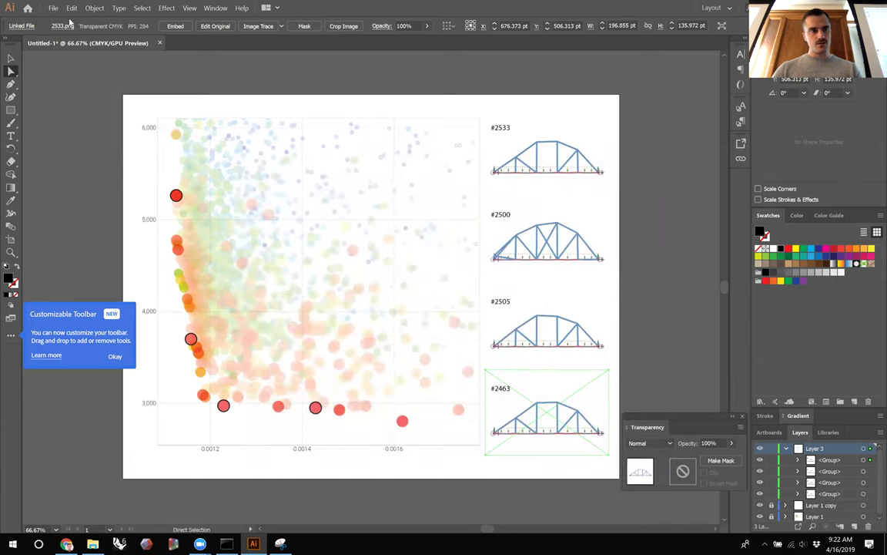
# Step: Relink the fourth bridge thumbnail image to 2463.png
pyautogui.click(65, 27)
pyautogui.click(61, 42)
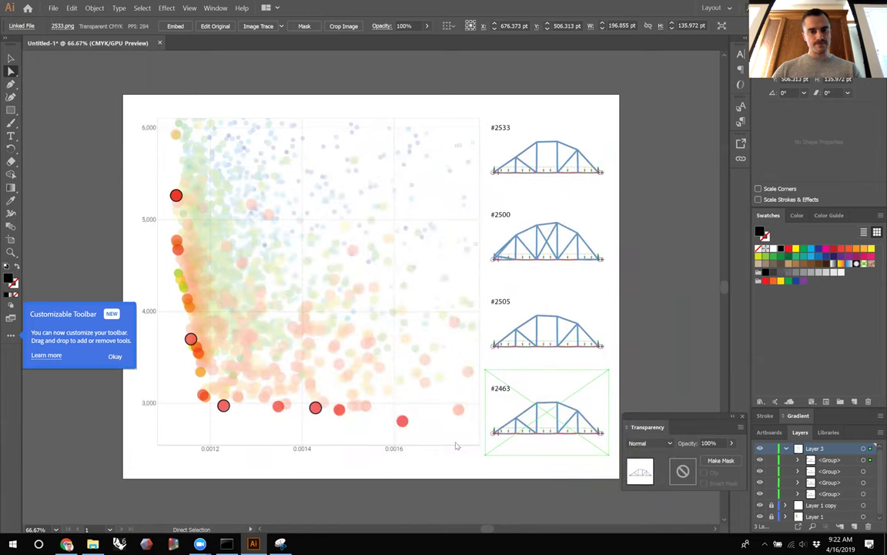
pyautogui.write('2463')
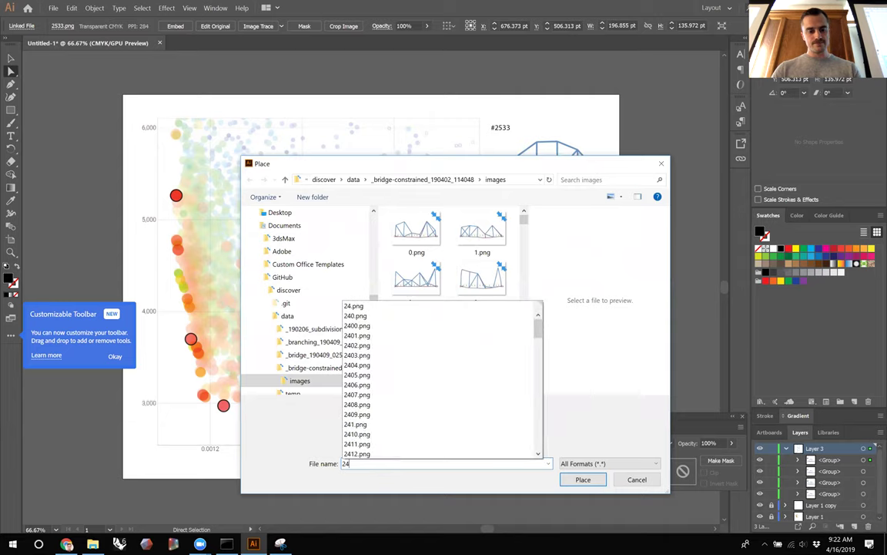
pyautogui.click(367, 474)
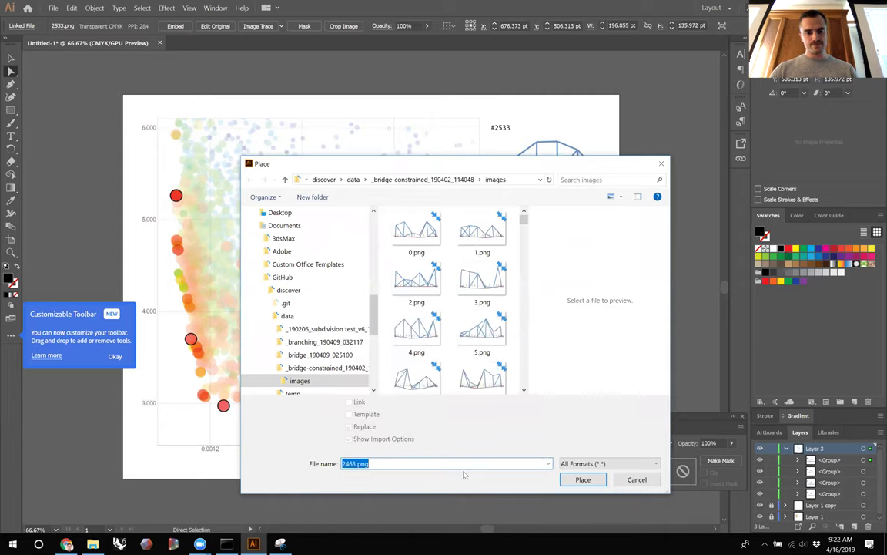
pyautogui.click(583, 479)
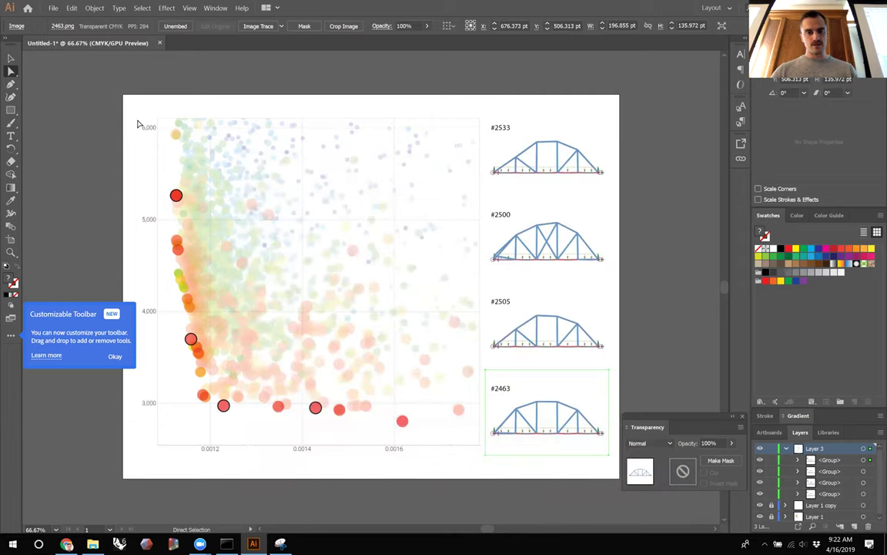
pyautogui.click(12, 57)
# Step: Place copies of the #2500 and #2533 labels beside their outlined dots on the plot
pyautogui.click(87, 116)
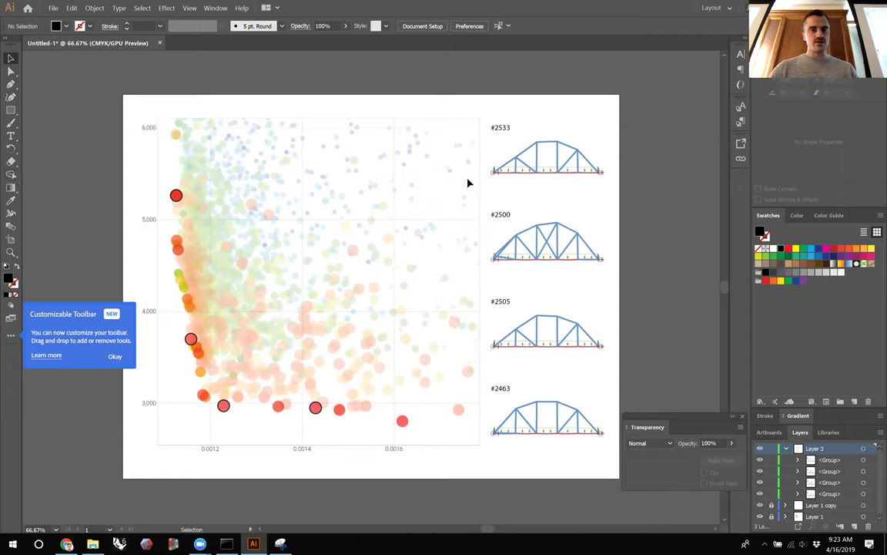
pyautogui.press('a')
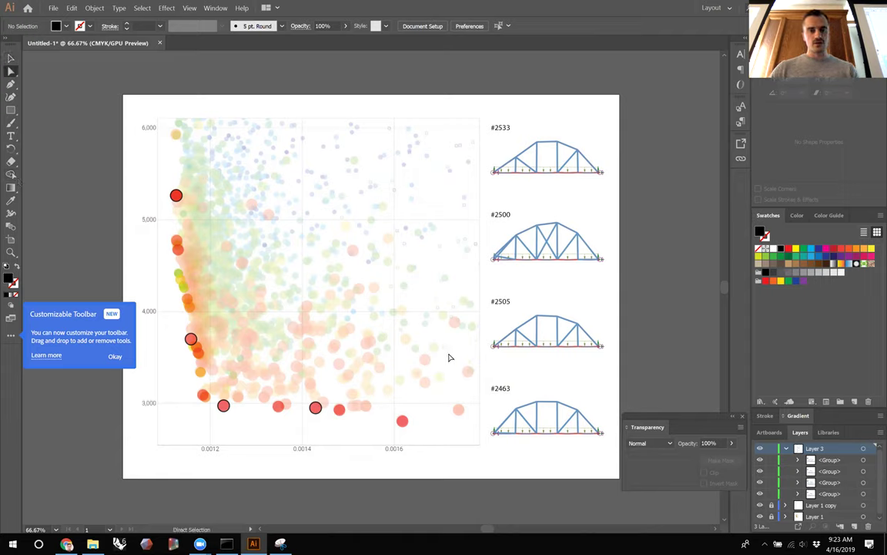
pyautogui.moveTo(501, 218); pyautogui.dragTo(426, 434)
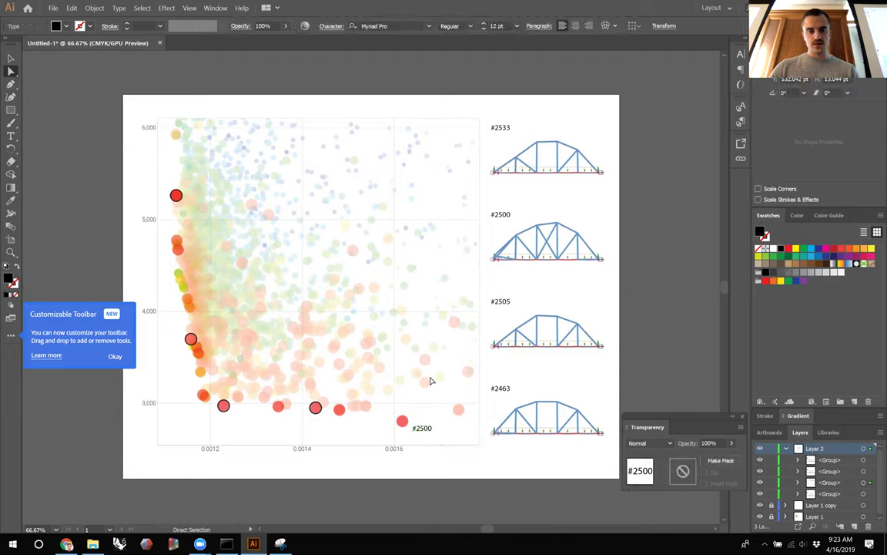
pyautogui.moveTo(506, 131); pyautogui.dragTo(336, 424)
pyautogui.moveTo(423, 430); pyautogui.dragTo(195, 207)
pyautogui.moveTo(194, 208); pyautogui.dragTo(195, 209)
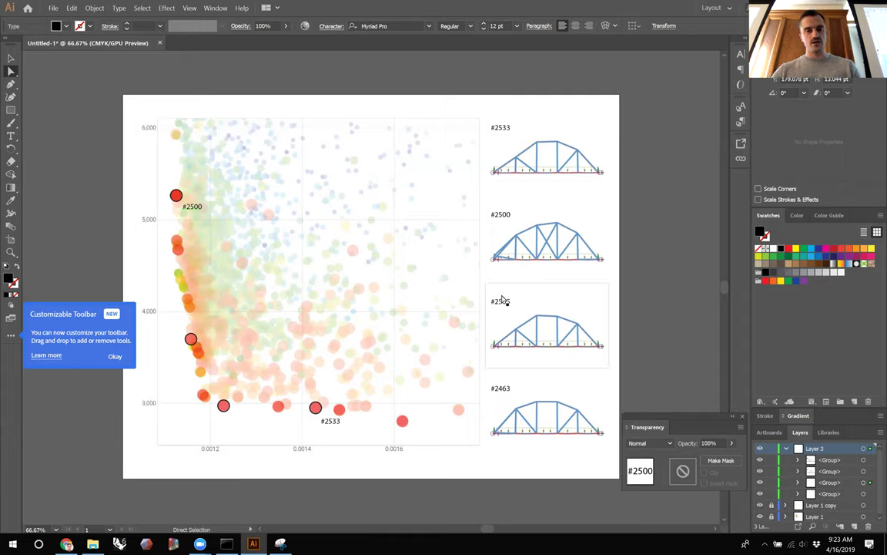
# Step: Place #2505 and #2463 label copies beside their dots, then bring up Discover
pyautogui.moveTo(501, 299); pyautogui.dragTo(244, 418)
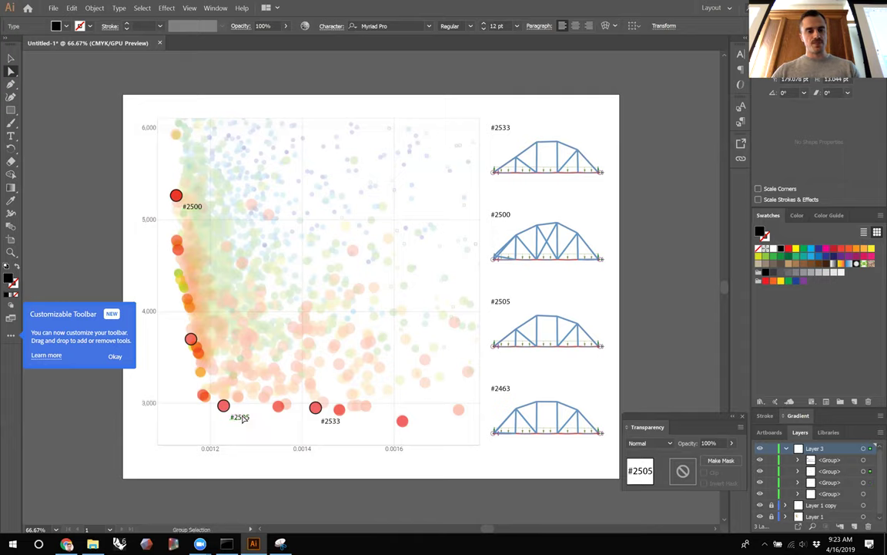
pyautogui.moveTo(499, 389); pyautogui.dragTo(306, 462)
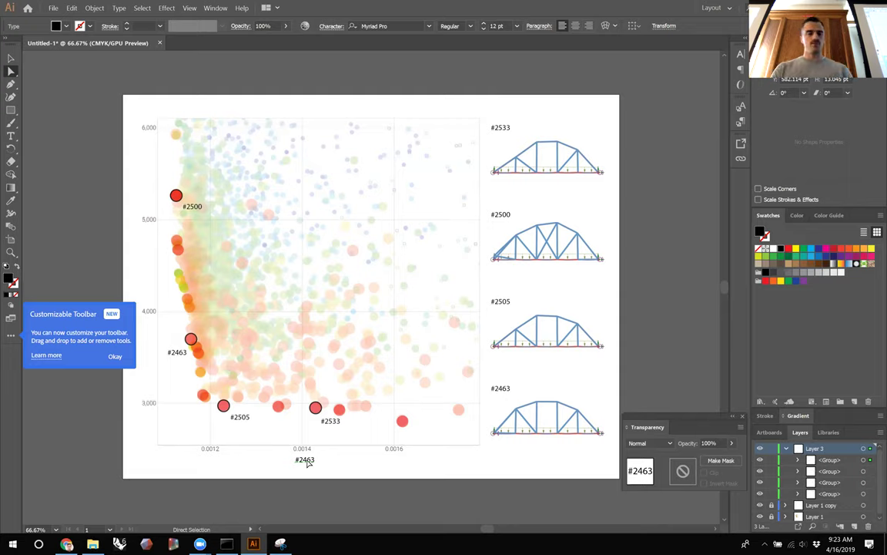
pyautogui.click(13, 336)
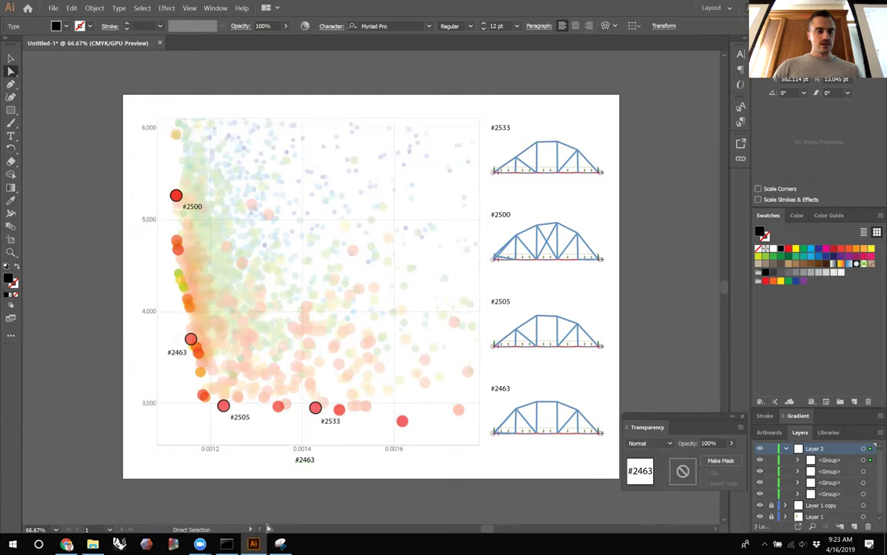
pyautogui.hotkey('alt', 'Tab')
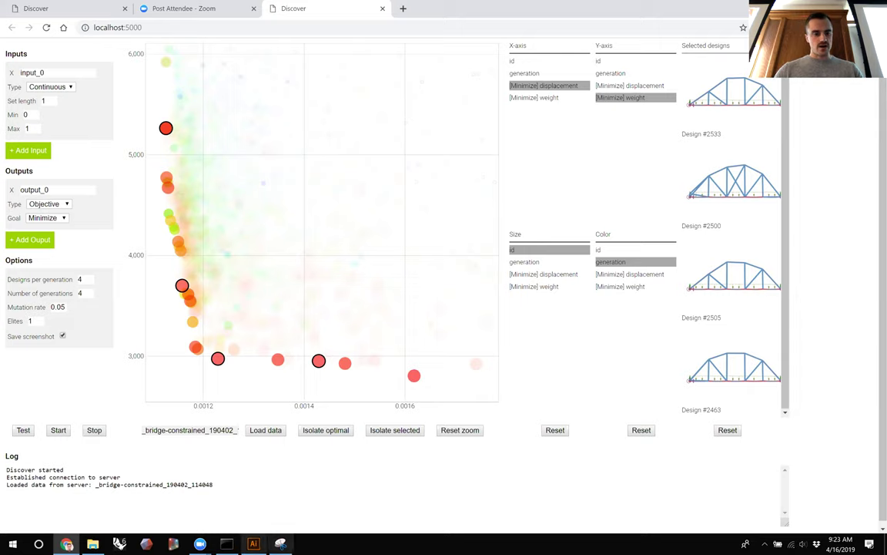
# Step: Retype the spare #2463 label as 'Displacement' and centre it under the horizontal axis
pyautogui.click(253, 543)
pyautogui.press('t')
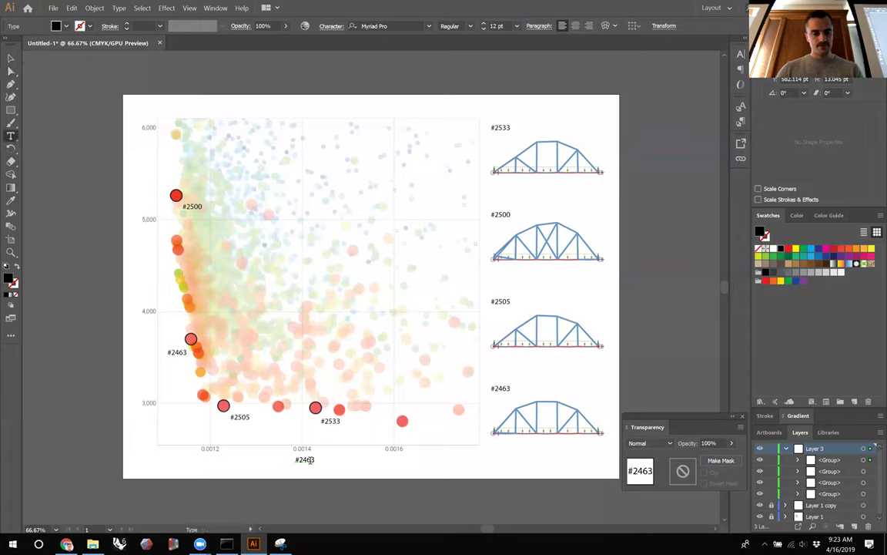
pyautogui.doubleClick(309, 459)
pyautogui.write('Displacement')
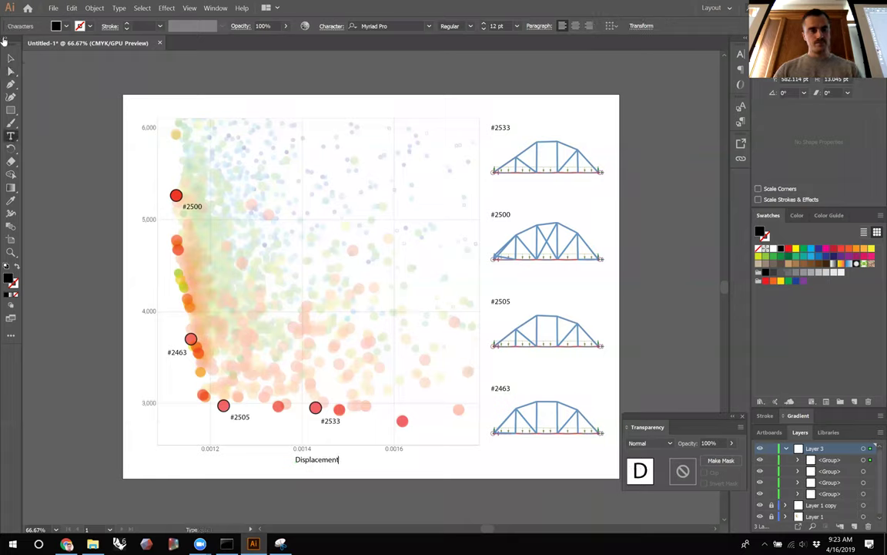
pyautogui.press('Escape')
pyautogui.moveTo(320, 462); pyautogui.dragTo(148, 297)
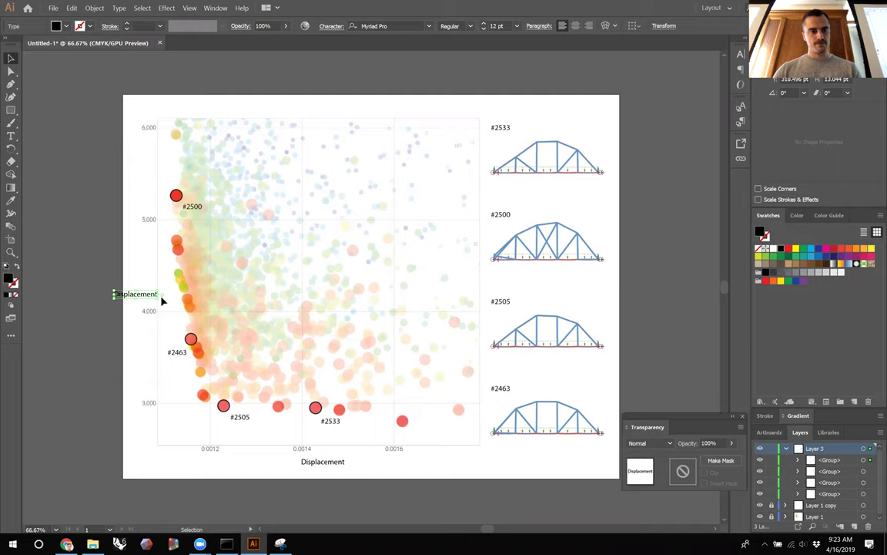
# Step: Copy the title beside the vertical axis and retype it as the upright 'Weight' title
pyautogui.moveTo(160, 300); pyautogui.dragTo(137, 289)
pyautogui.doubleClick(137, 289)
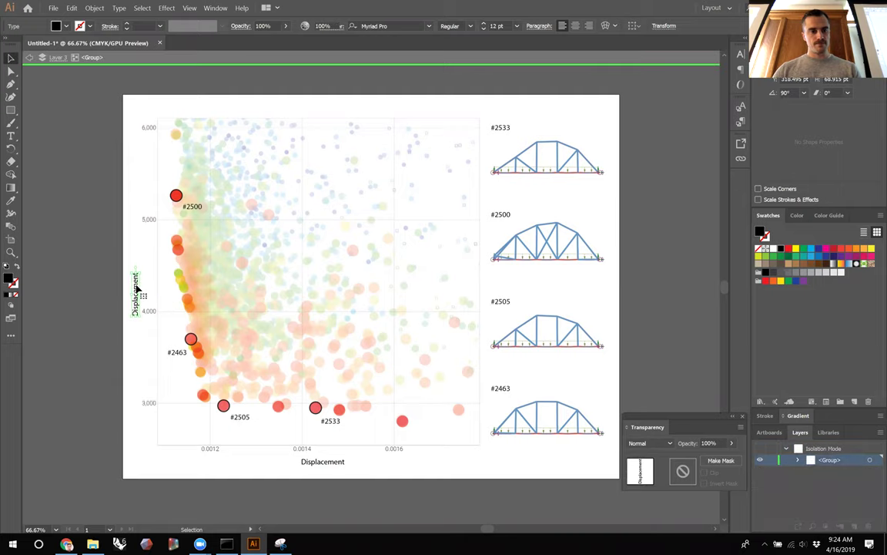
pyautogui.doubleClick(136, 289)
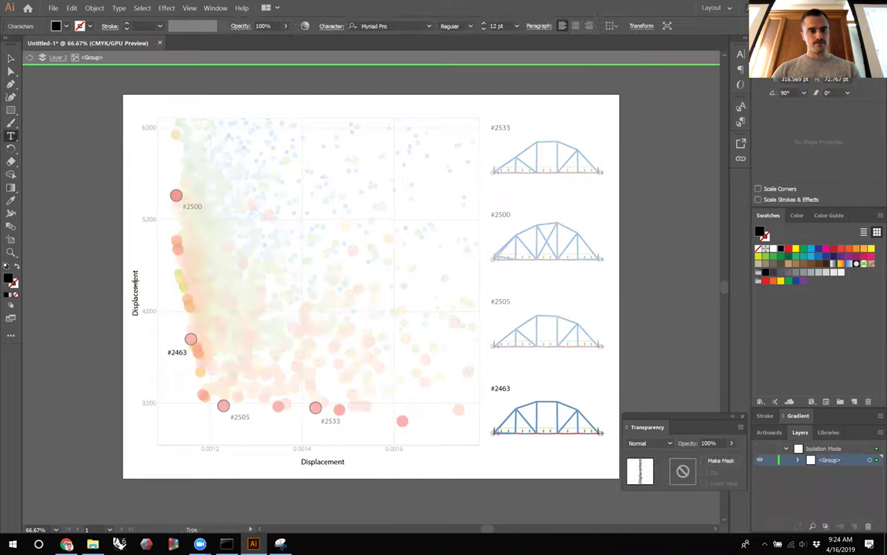
pyautogui.hotkey('ctrl', 'a')
pyautogui.write('Weight')
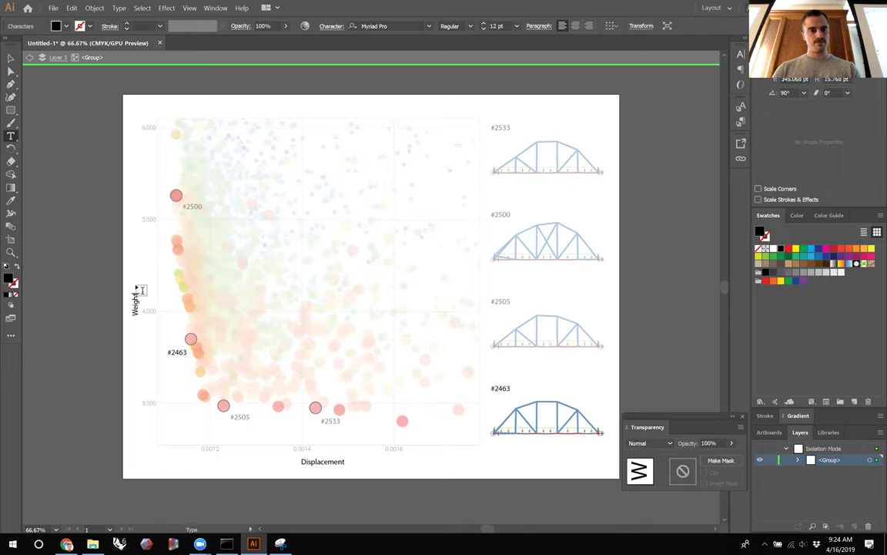
pyautogui.click(11, 57)
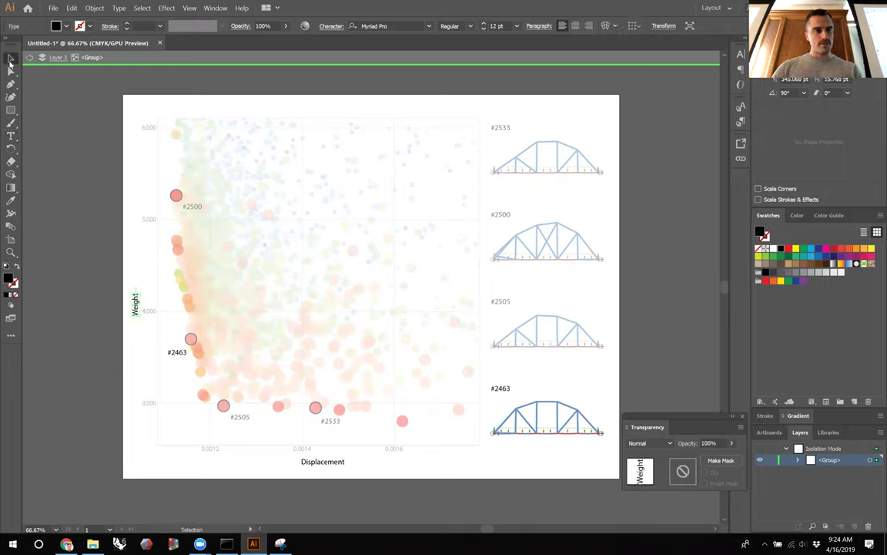
pyautogui.click(28, 58)
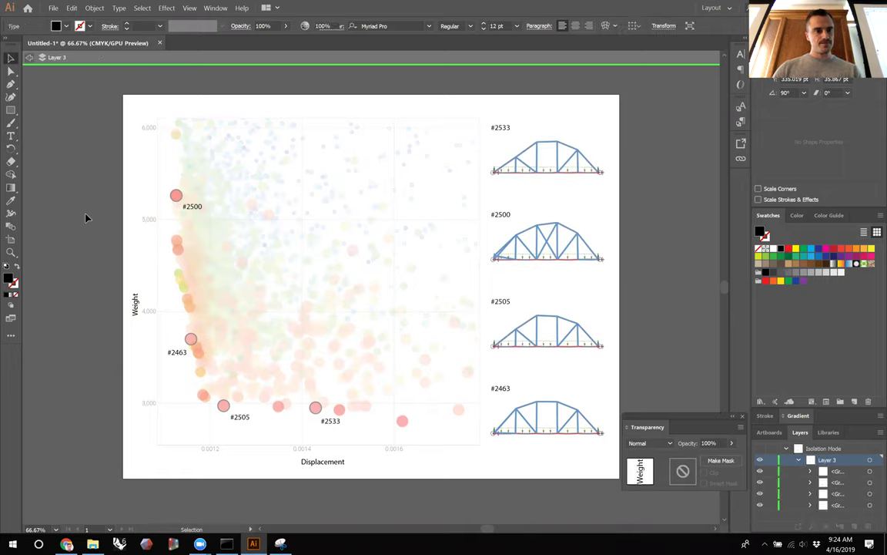
pyautogui.click(28, 58)
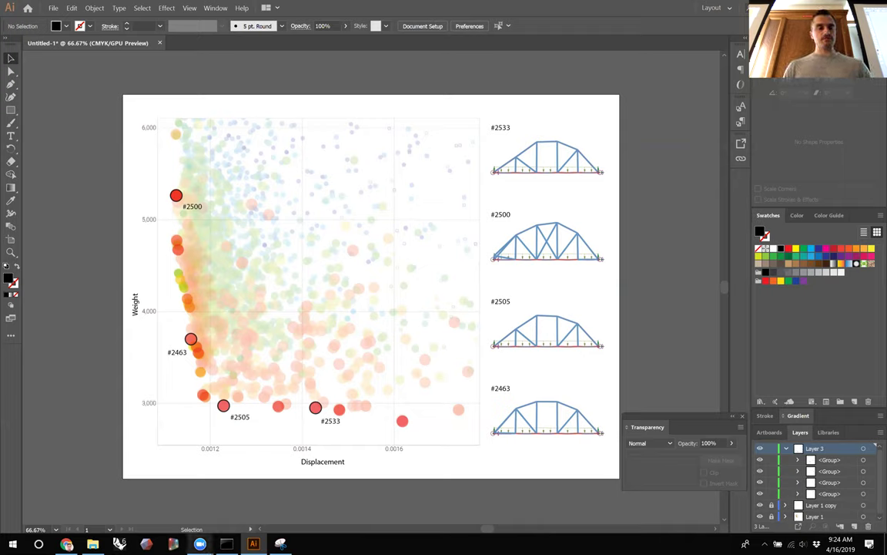
pyautogui.moveTo(280, 544)
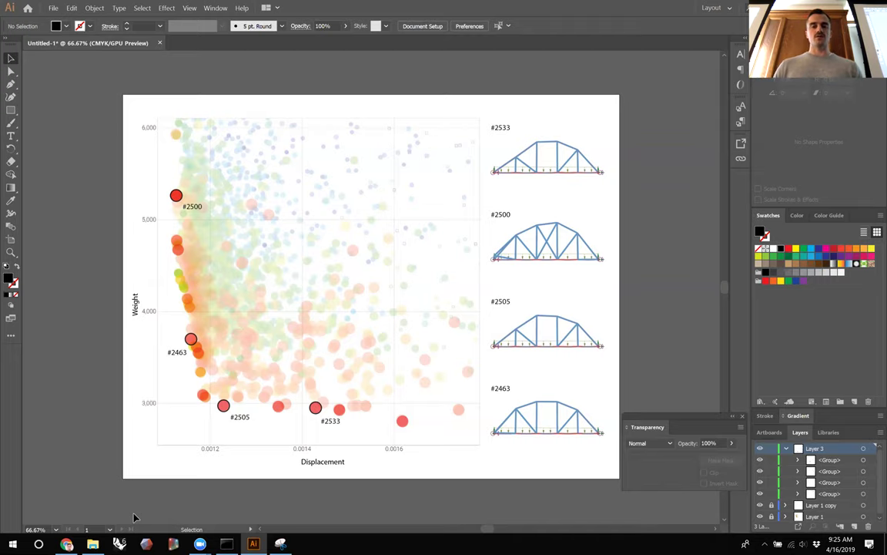
# Step: Show the bridge images folder in File Explorer, then launch Photoshop CC by searching 'photo'
pyautogui.click(92, 544)
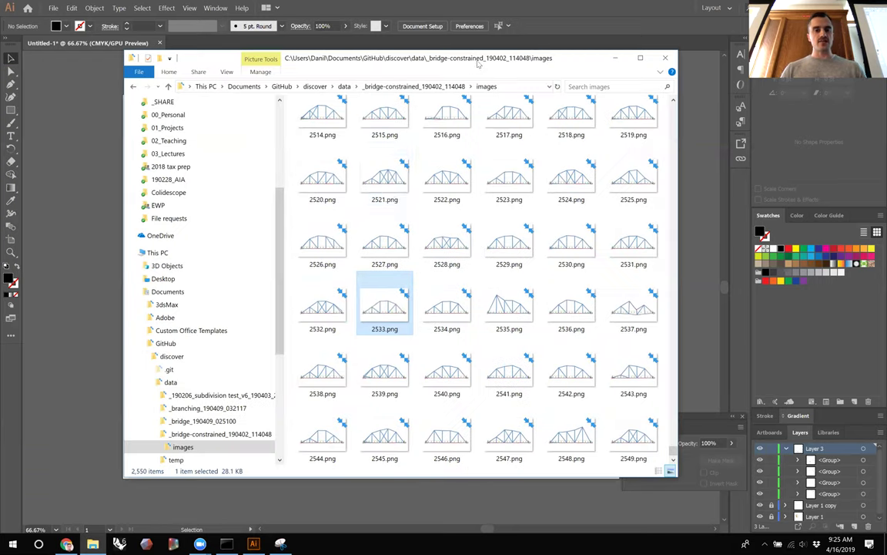
pyautogui.moveTo(274, 69); pyautogui.dragTo(499, 54)
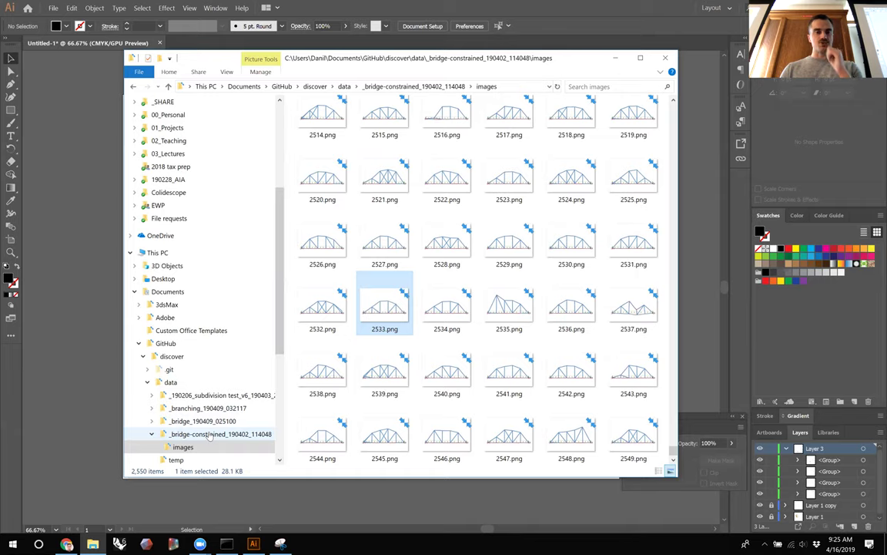
pyautogui.click(6, 543)
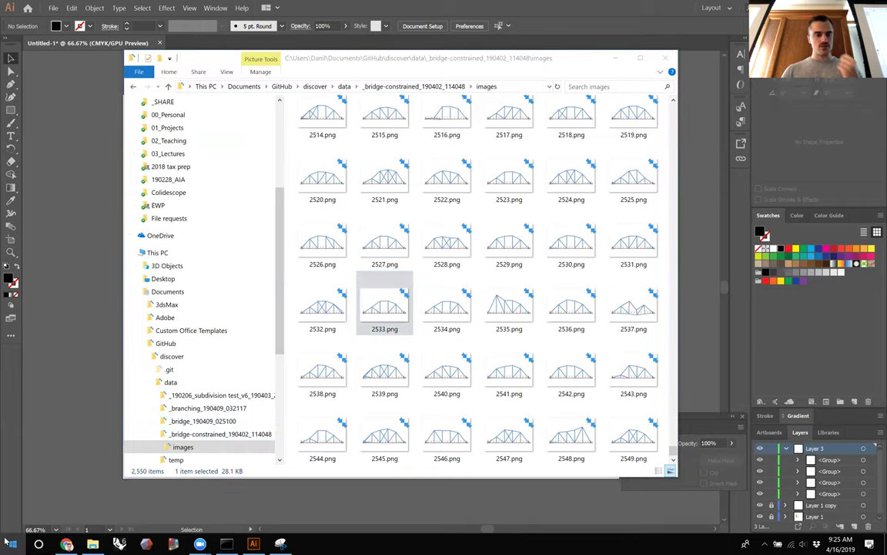
pyautogui.write('photo')
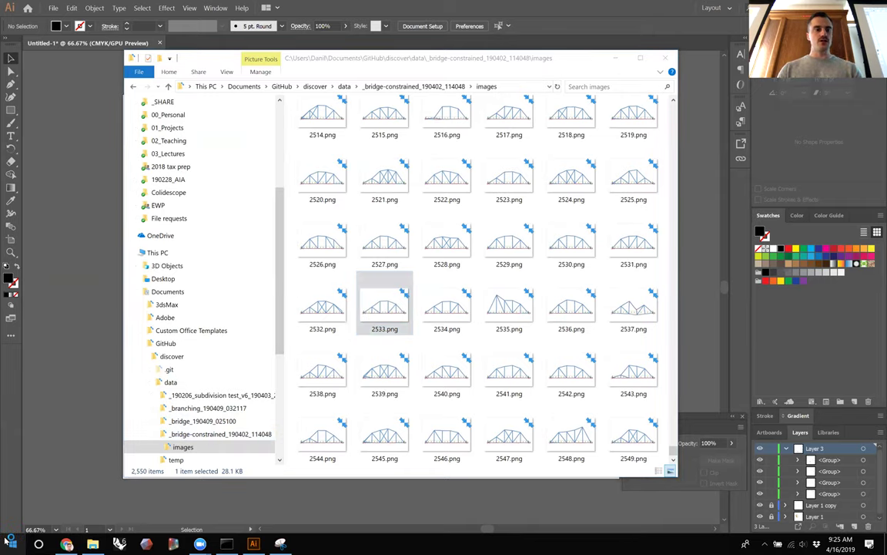
pyautogui.press('Return')
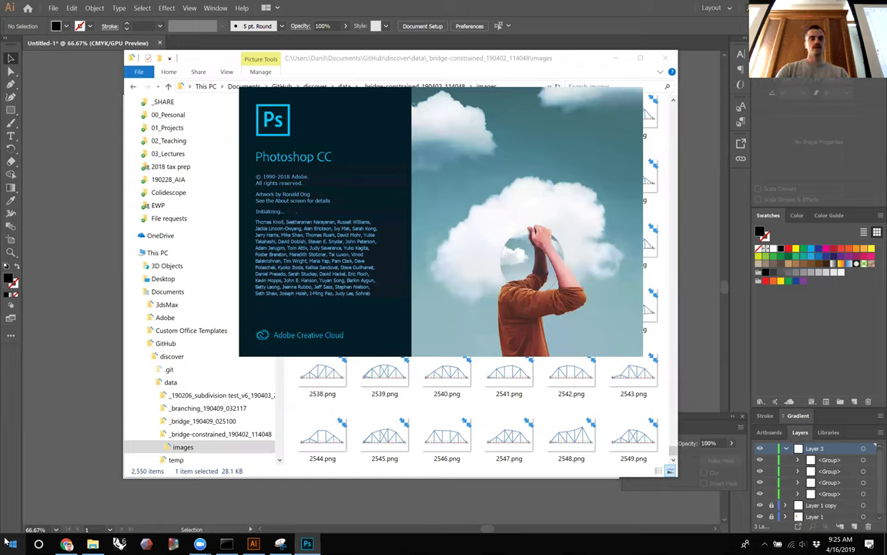